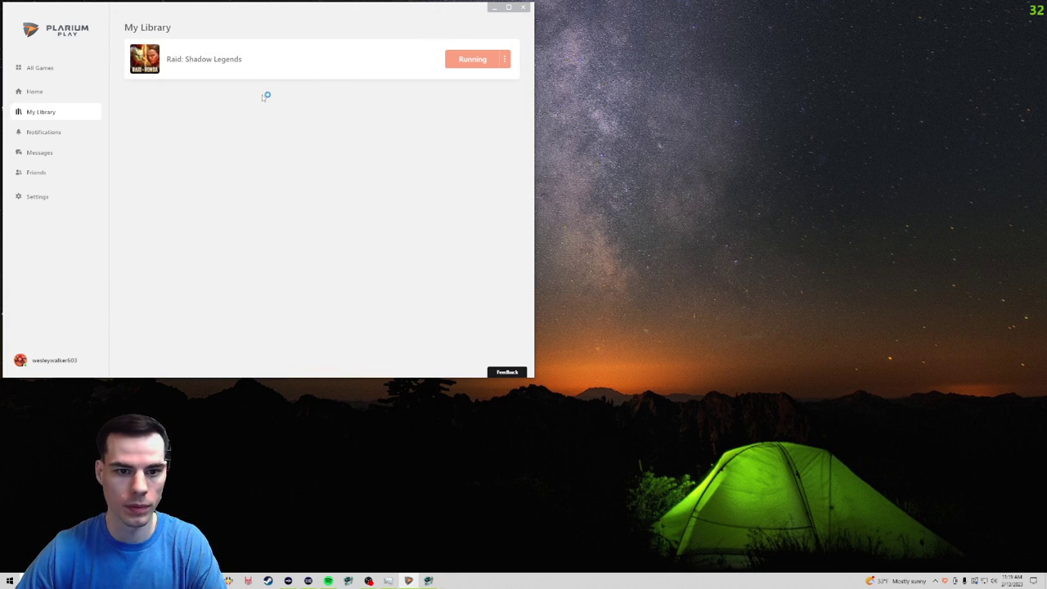
# Place the helper window left and the Raid window top-right, then dismiss the game's offer popup.
pyautogui.moveTo(263, 7)
pyautogui.mouseDown()
pyautogui.moveTo(305, 19)
pyautogui.moveTo(787, 40)
pyautogui.moveTo(692, 45)
pyautogui.mouseUp()
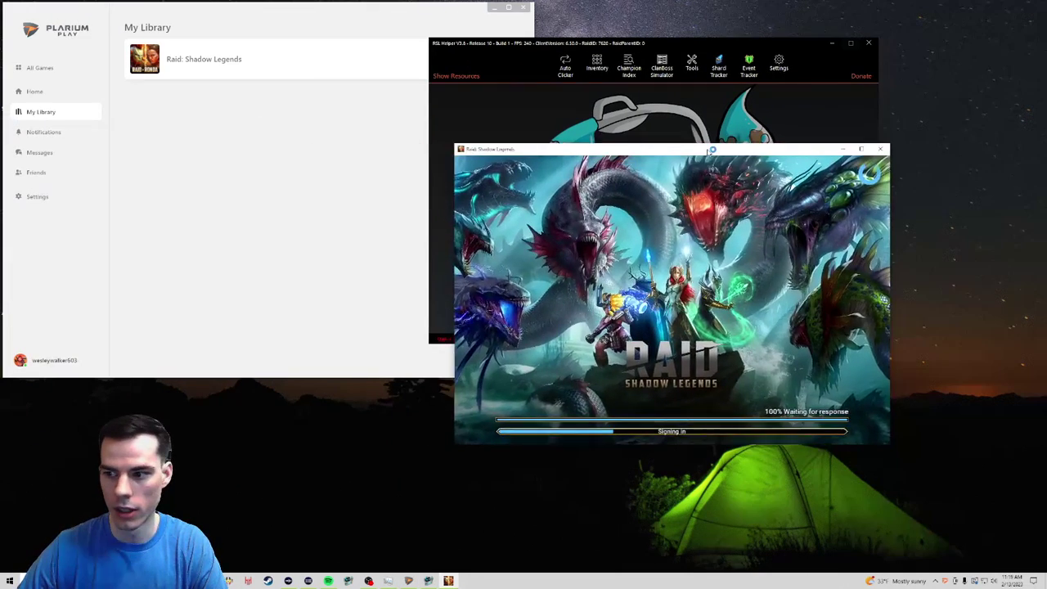
pyautogui.moveTo(712, 151); pyautogui.dragTo(835, 53)
pyautogui.moveTo(695, 40); pyautogui.dragTo(279, 29)
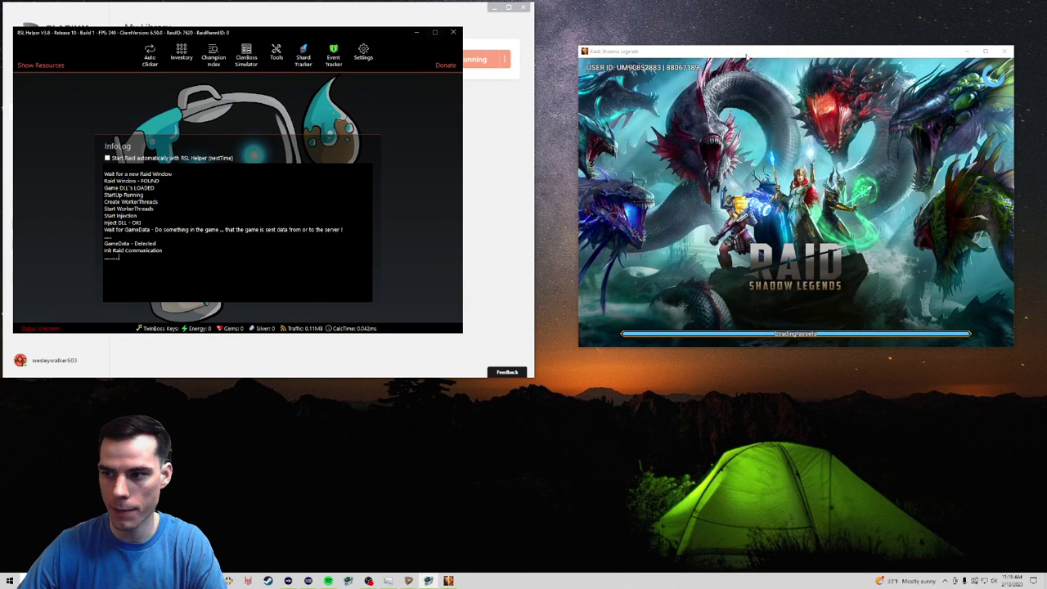
pyautogui.moveTo(744, 51); pyautogui.dragTo(740, 26)
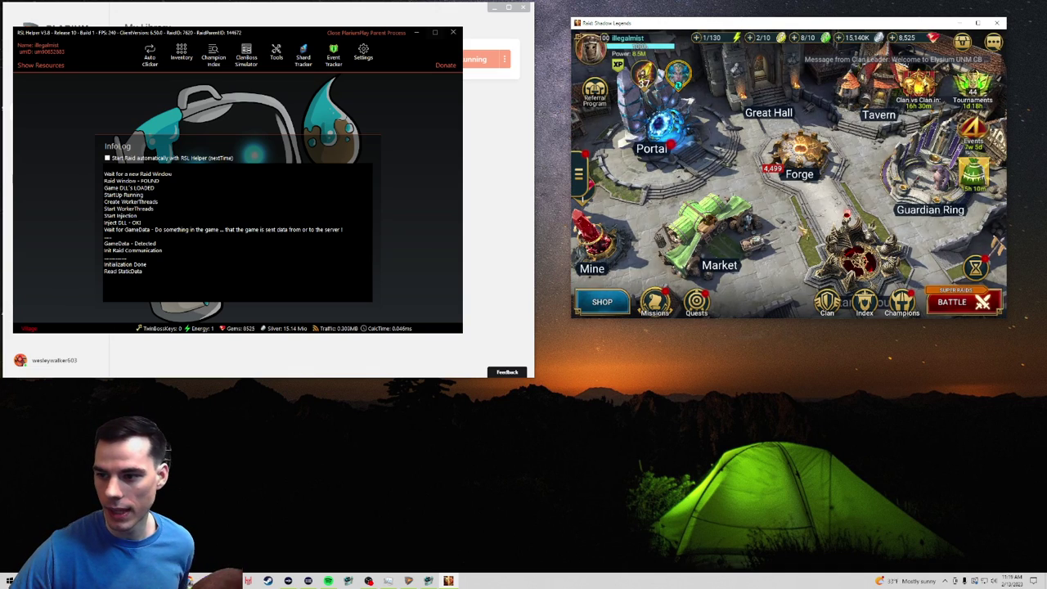
pyautogui.click(963, 80)
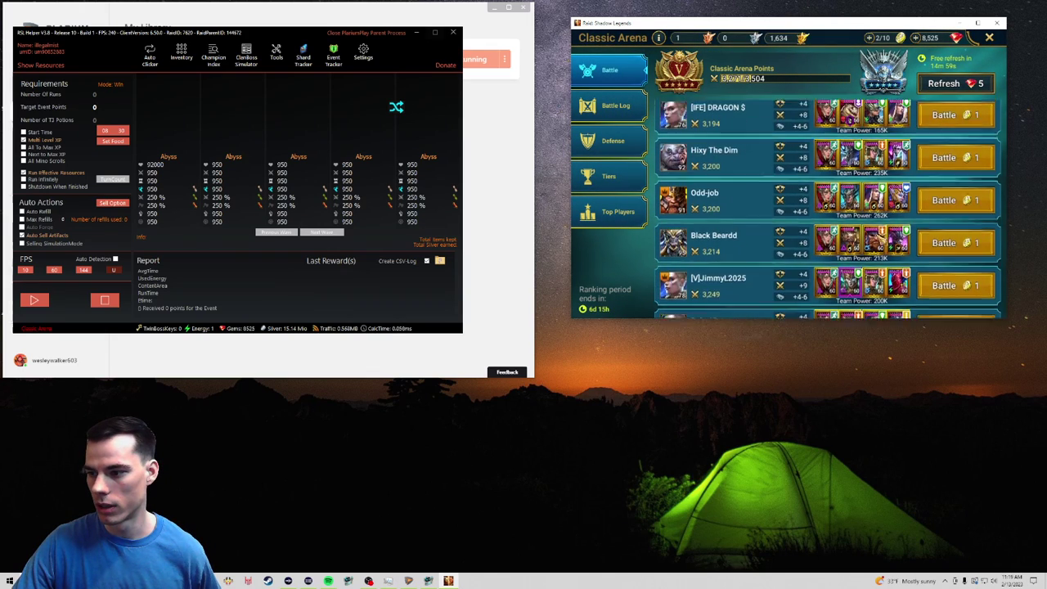
# Battle a Classic Arena opponent, win +13 points, and return to the opponent list.
pyautogui.click(945, 301)
pyautogui.click(947, 299)
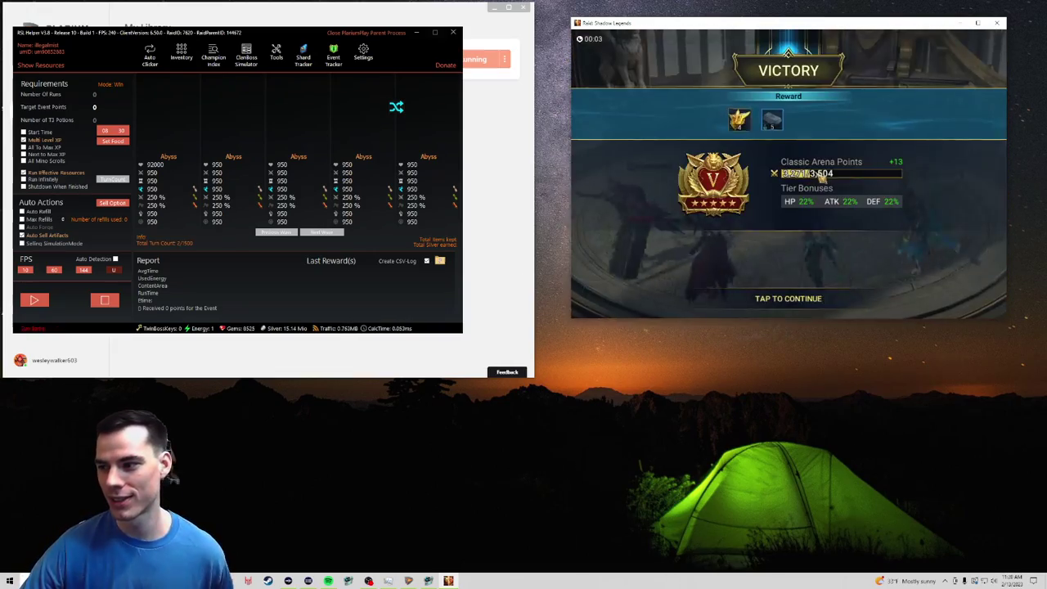
pyautogui.click(788, 299)
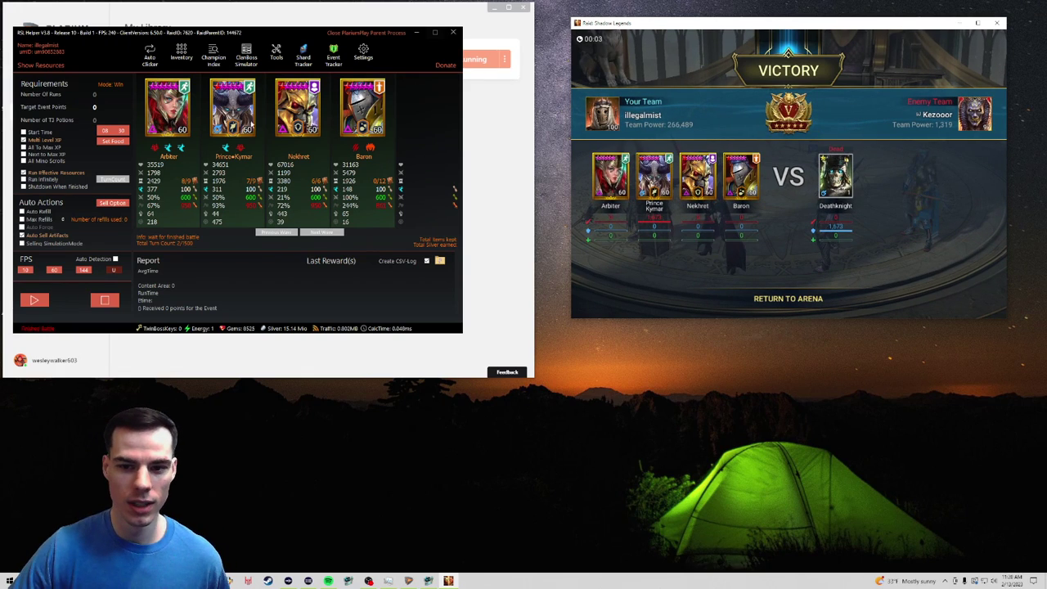
pyautogui.click(798, 308)
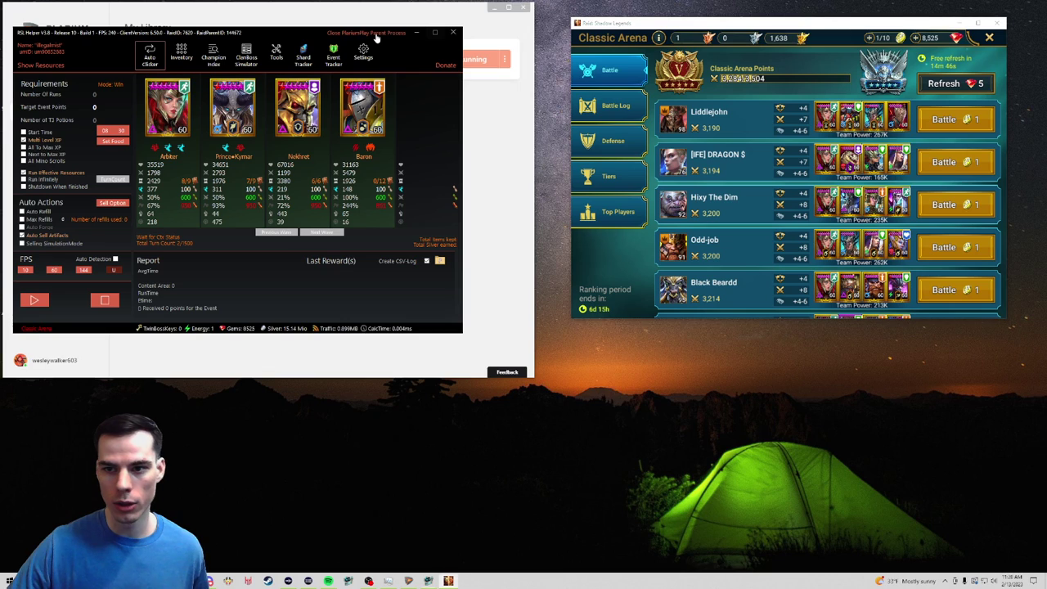
# Close the PlariumPlay parent process and relaunch Plarium Play from the Start menu's Recent list.
pyautogui.click(376, 33)
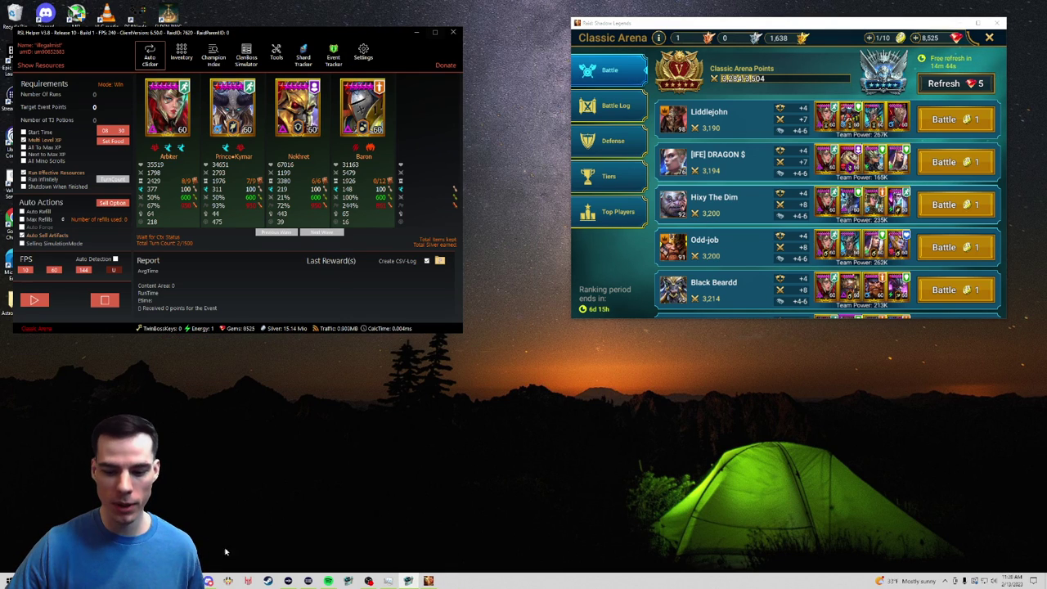
pyautogui.press('super')
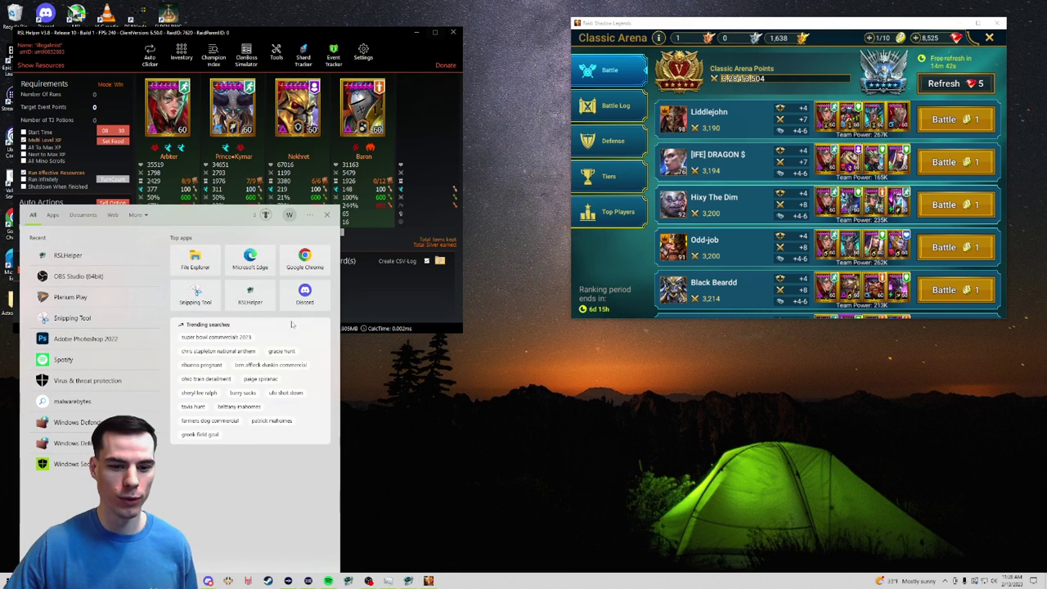
pyautogui.click(115, 304)
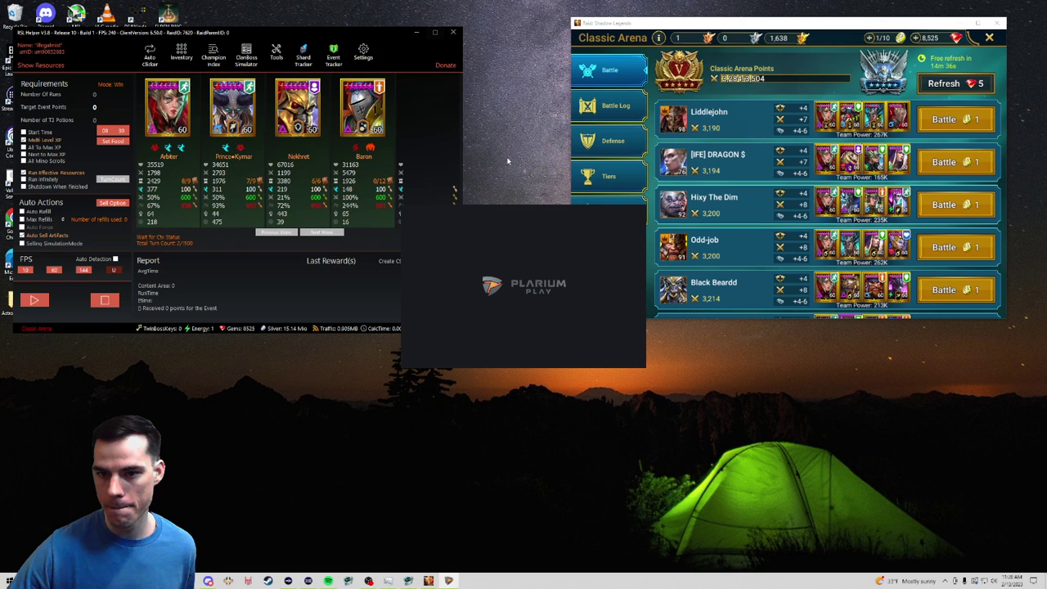
pyautogui.moveTo(327, 47); pyautogui.dragTo(313, 27)
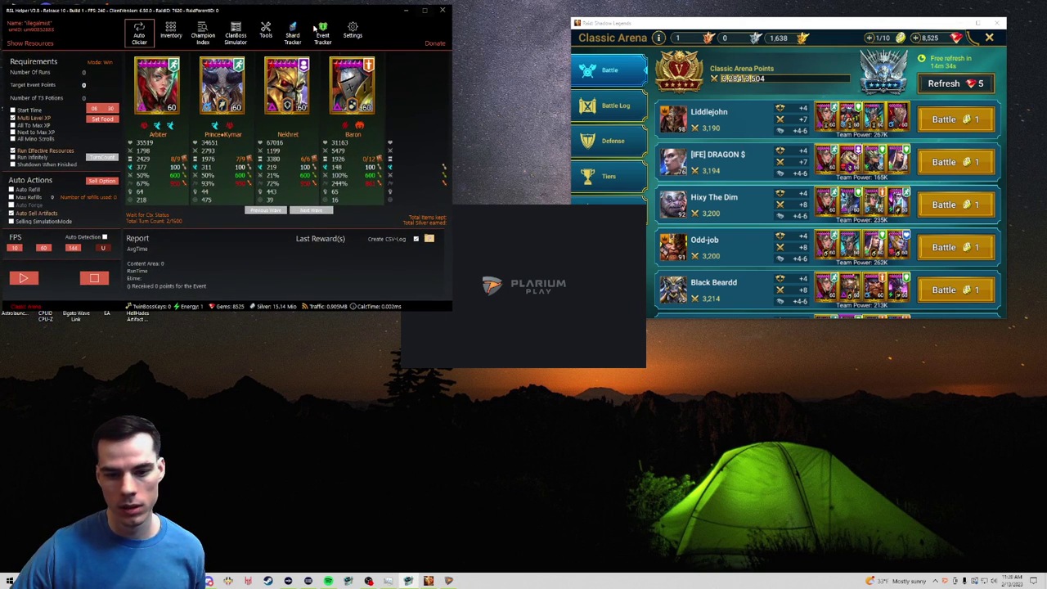
pyautogui.scroll(-3, 729, 166)
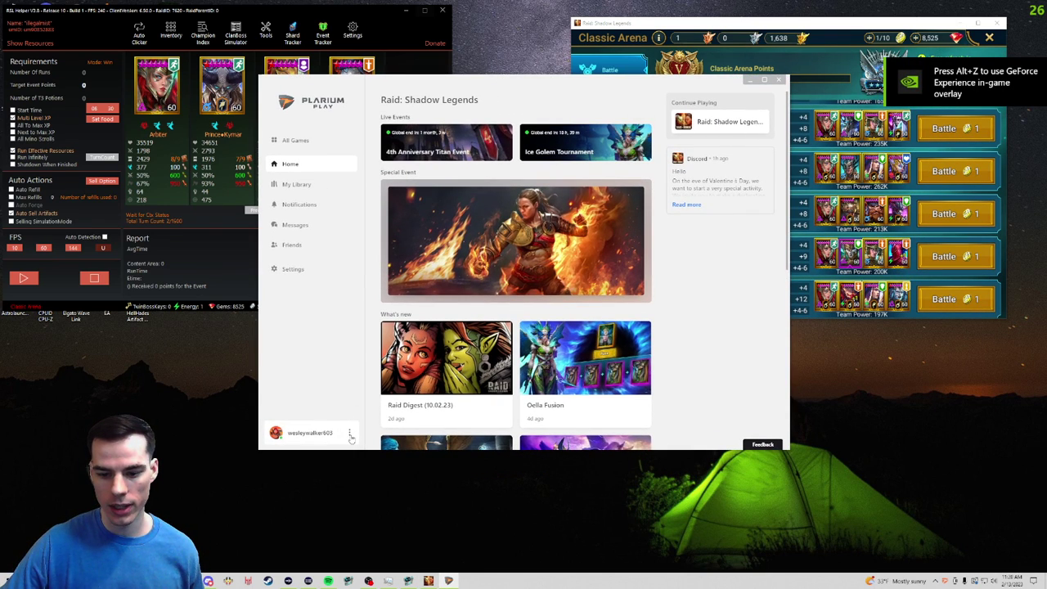
# Switch Plarium Play to the second account from the bottom-left account list.
pyautogui.click(350, 434)
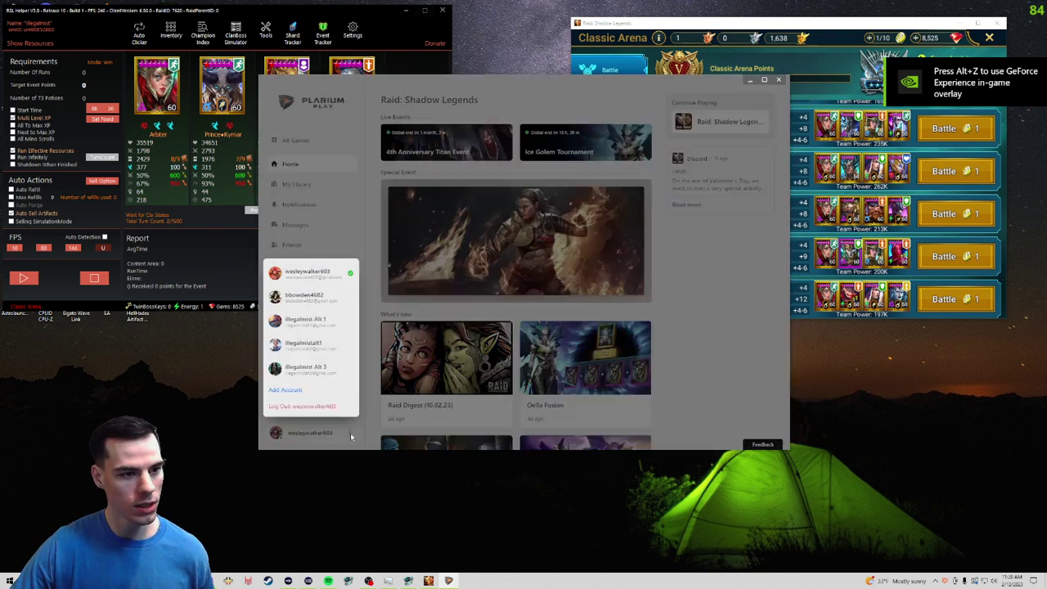
pyautogui.click(321, 298)
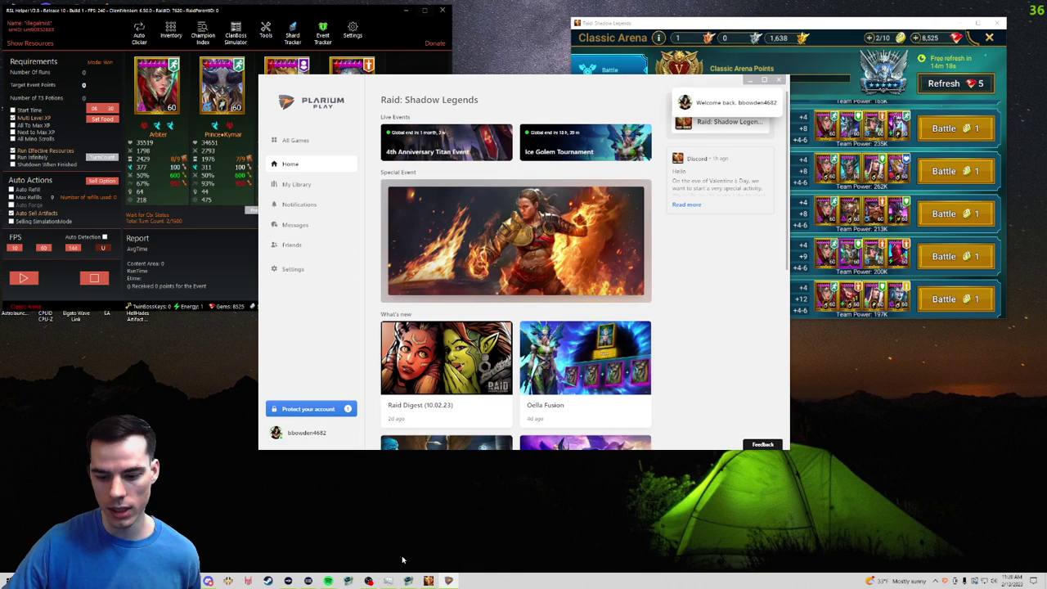
# Bring RSL Helper forward and back the first game out of Classic Arena to its village.
pyautogui.moveTo(410, 582)
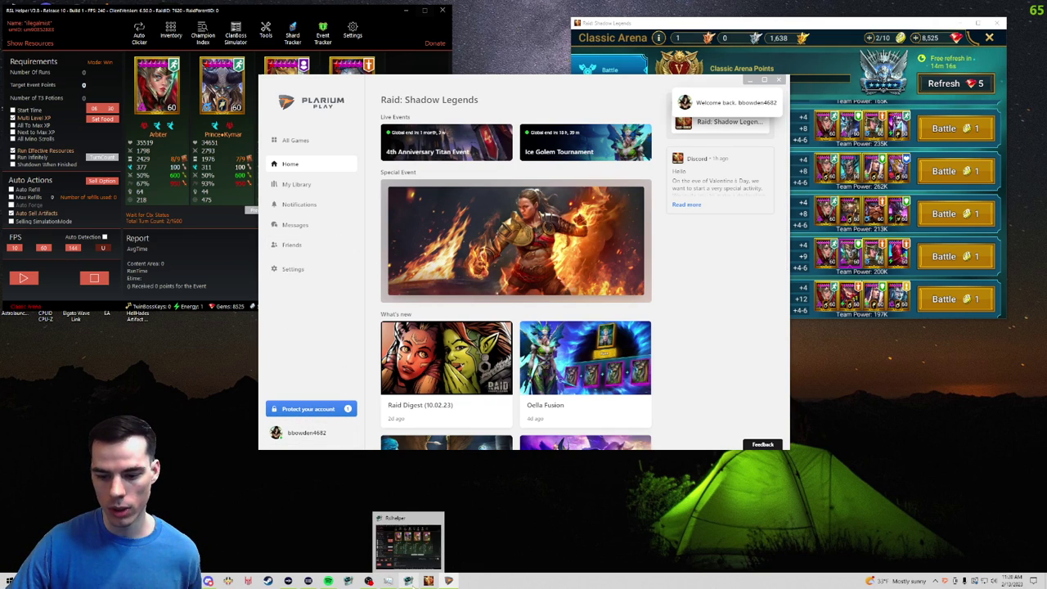
pyautogui.click(409, 562)
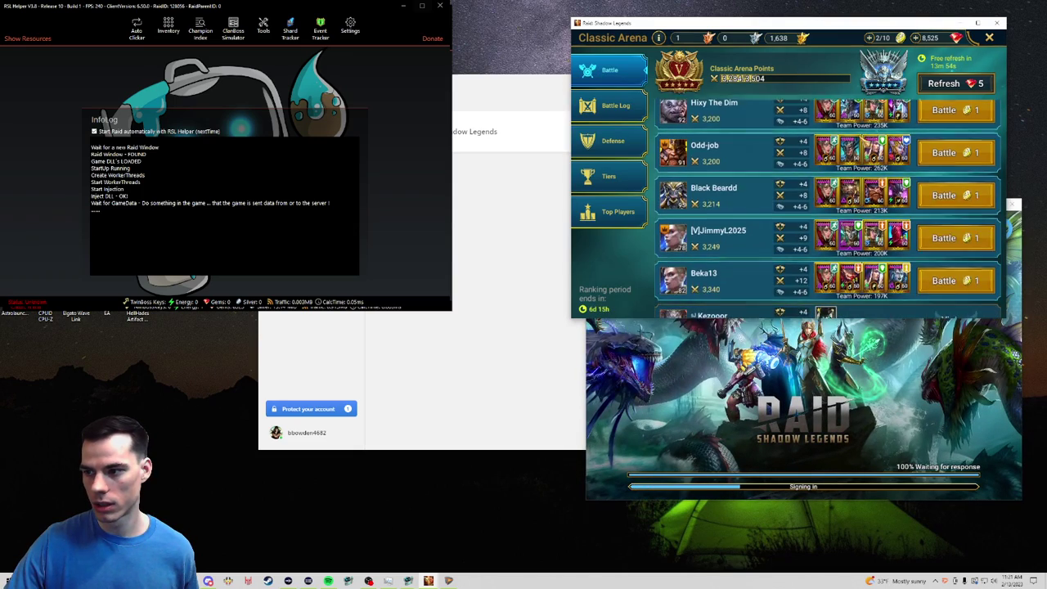
pyautogui.scroll(-3, 828, 209)
pyautogui.press('Escape')
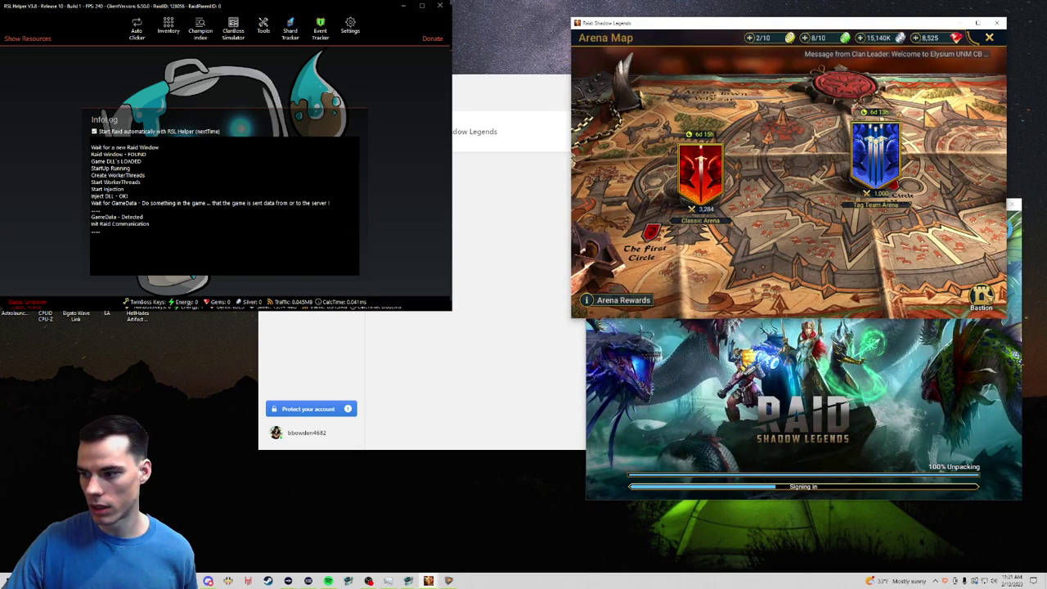
pyautogui.press('Escape')
# Move the second RSL Helper window below the first helper.
pyautogui.moveTo(428, 579)
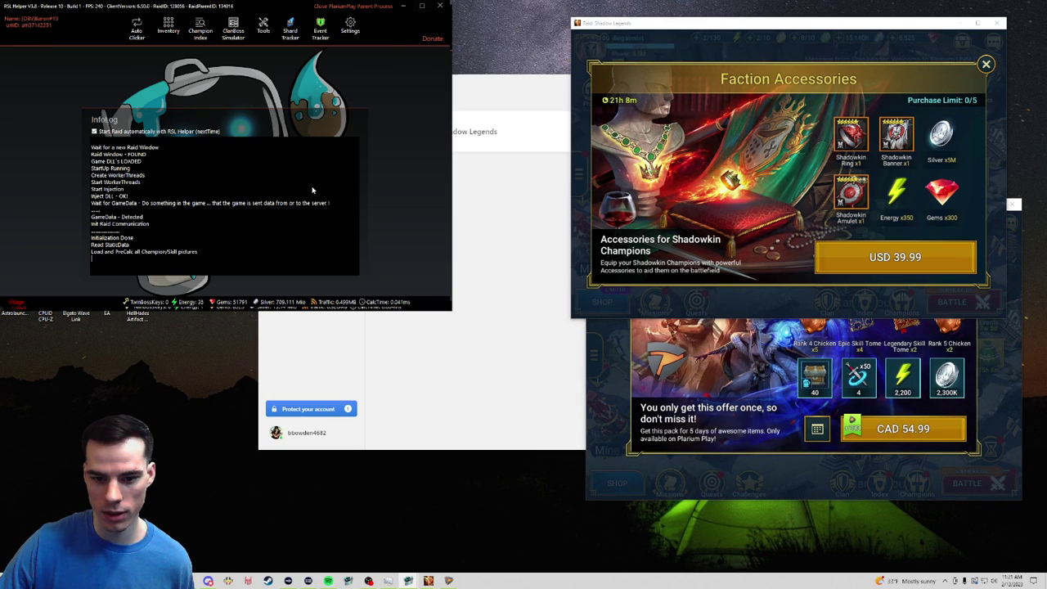
pyautogui.click(264, 33)
pyautogui.moveTo(275, 9); pyautogui.dragTo(275, 163)
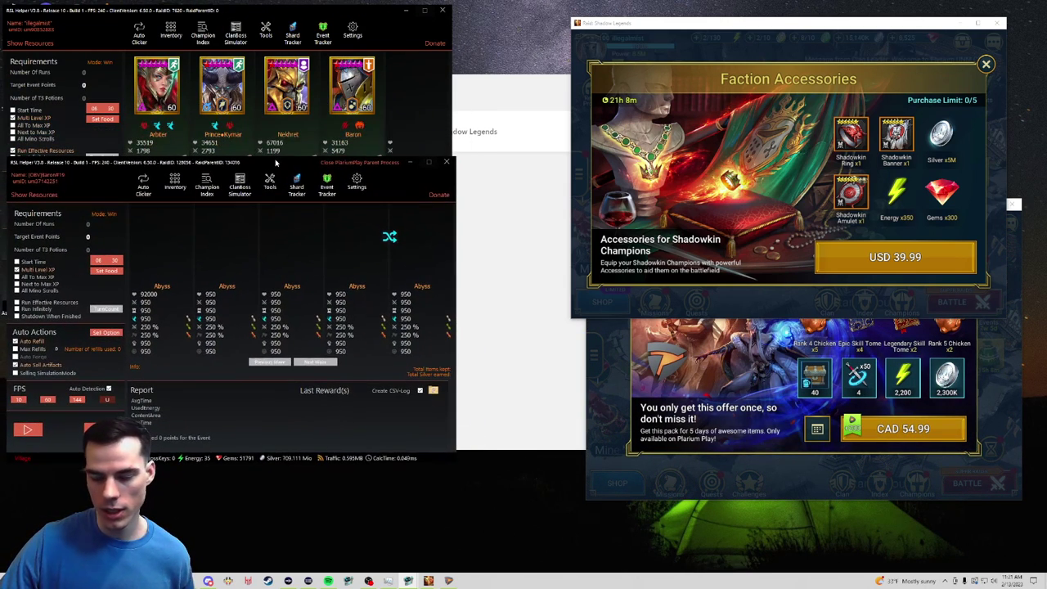
# Dismiss the offer popups in both games and move the second game window lower.
pyautogui.click(1009, 378)
pyautogui.press('Escape')
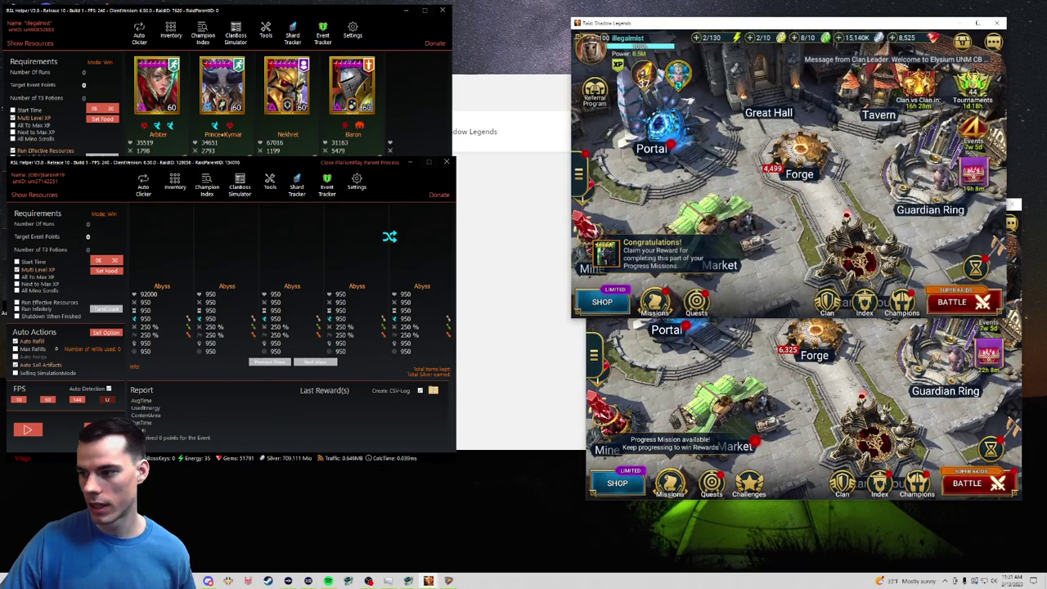
pyautogui.moveTo(708, 211)
pyautogui.mouseDown()
pyautogui.moveTo(708, 256)
pyautogui.moveTo(720, 258)
pyautogui.mouseUp()
pyautogui.click(998, 246)
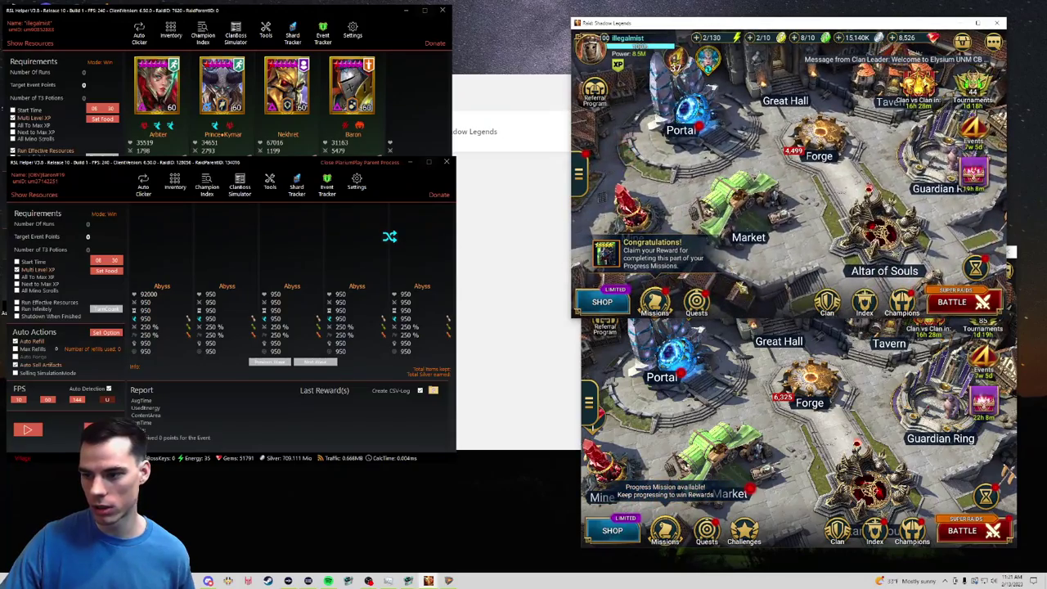
pyautogui.click(1012, 253)
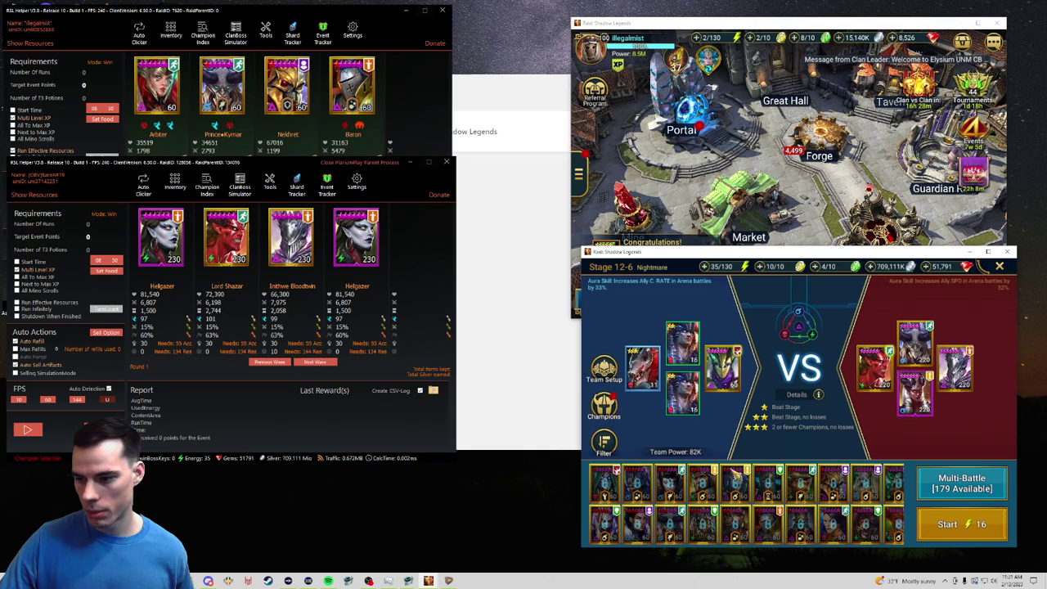
# Keep the chosen champion team and start the second helper auto-battling Stage 12-6.
pyautogui.click(143, 184)
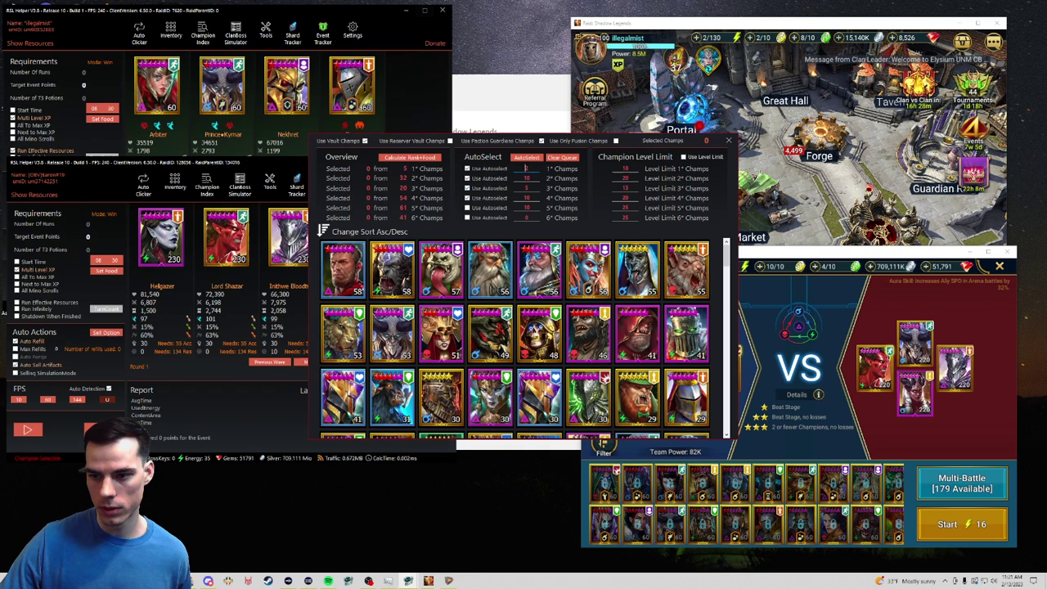
pyautogui.click(728, 142)
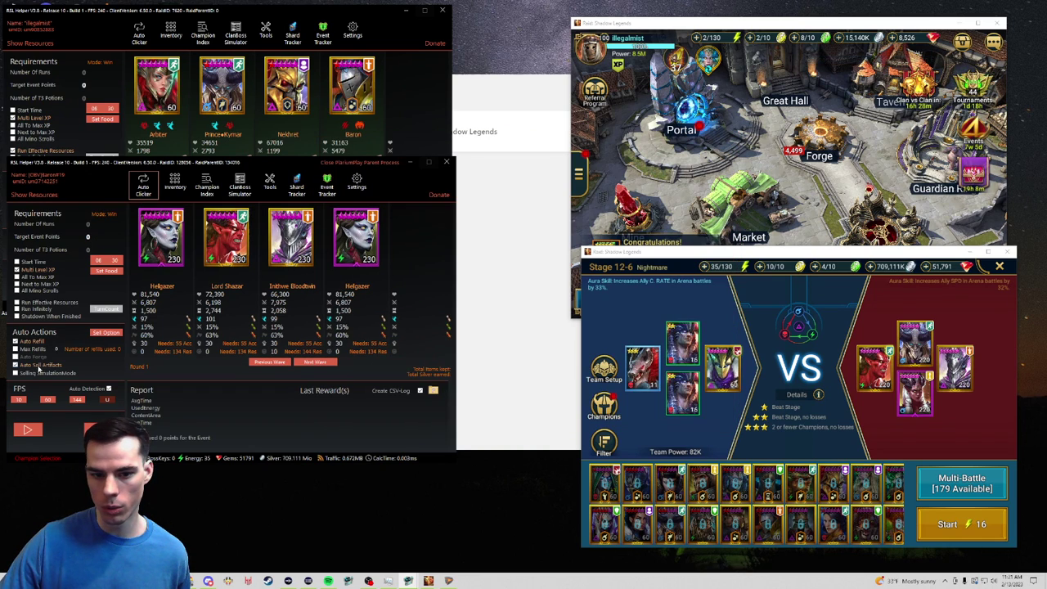
pyautogui.click(29, 432)
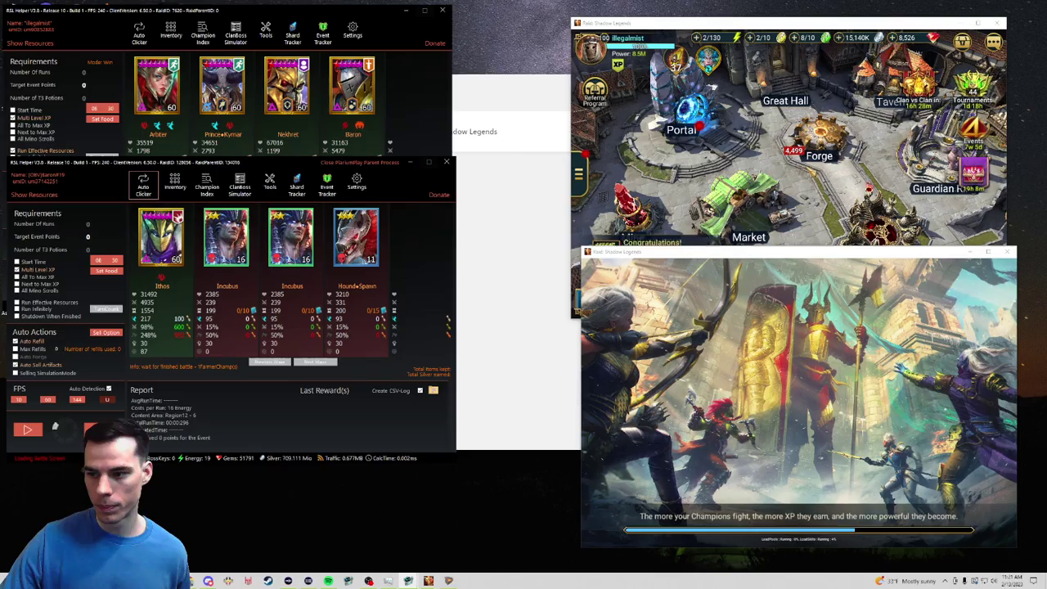
pyautogui.click(939, 243)
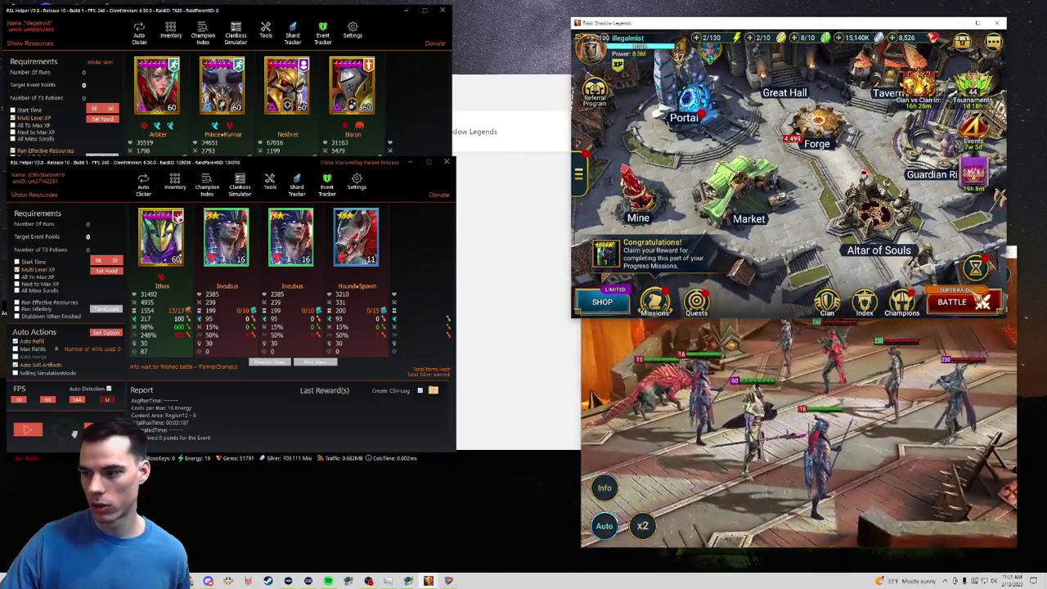
pyautogui.click(958, 300)
# Open the Doom Tower in the first game and select the Floor 100 Magma Dragon boss.
pyautogui.click(939, 244)
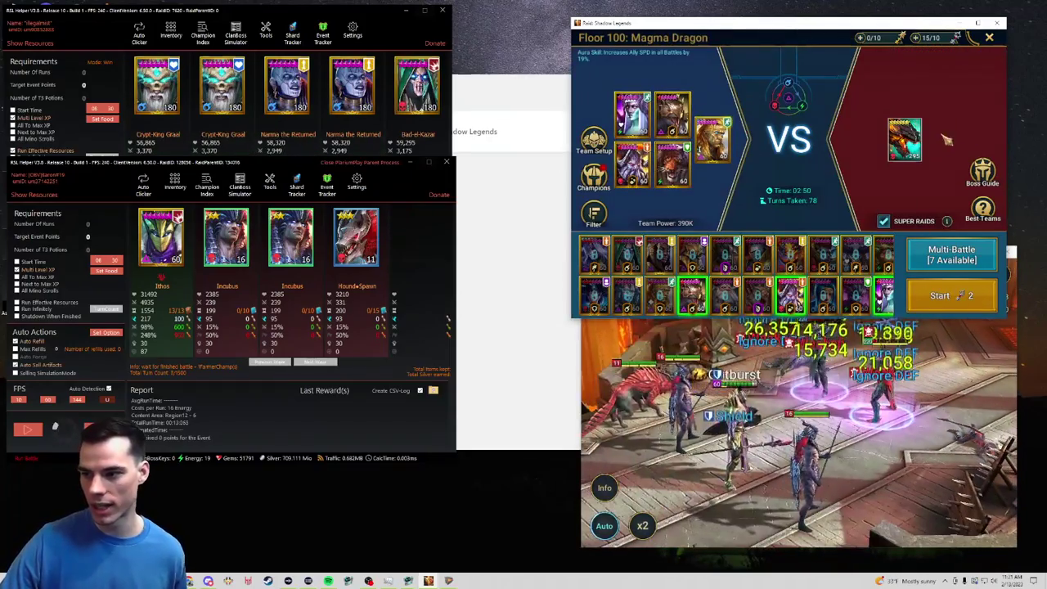
pyautogui.click(993, 38)
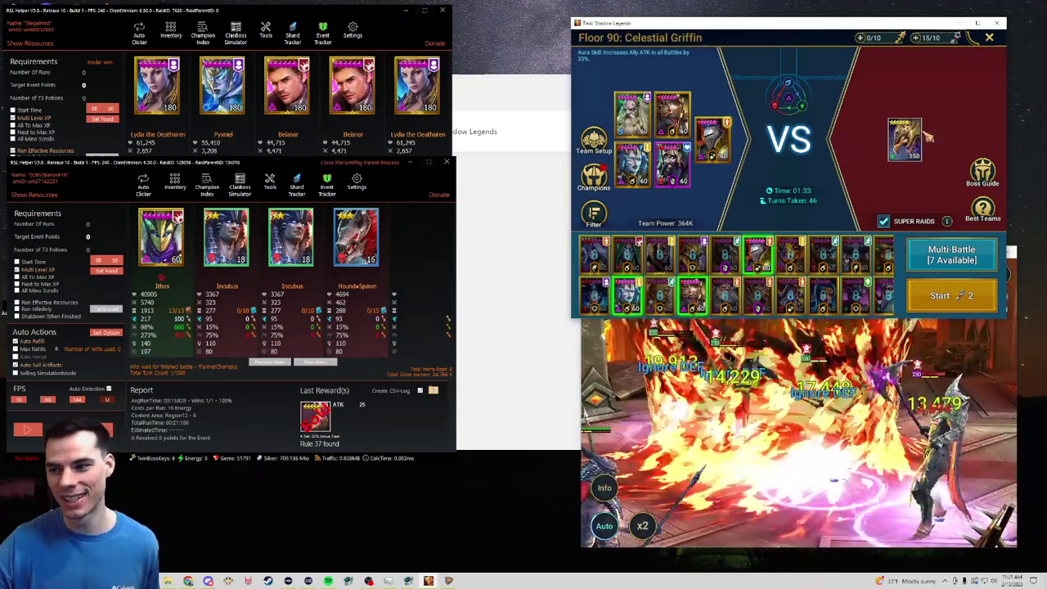
pyautogui.click(990, 38)
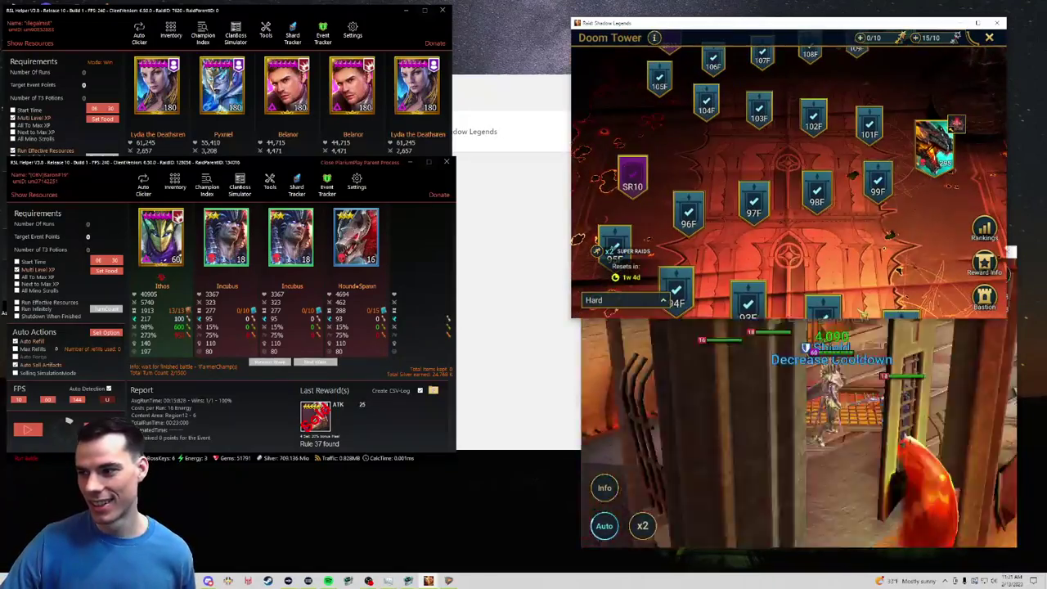
pyautogui.click(949, 201)
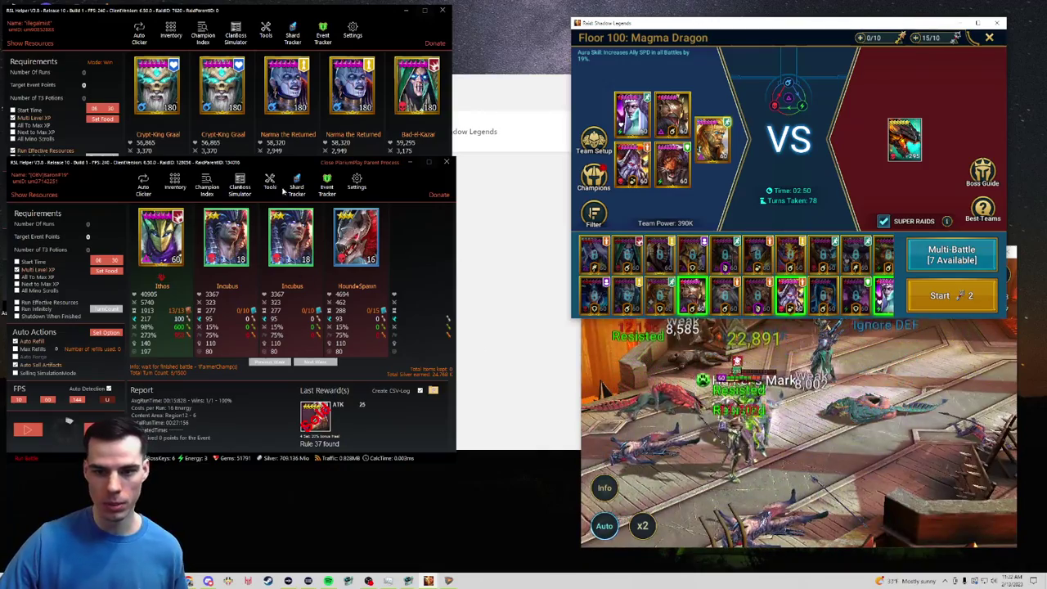
# Start the first account's auto-battles in its RSL Helper and raise the second helper window.
pyautogui.click(266, 27)
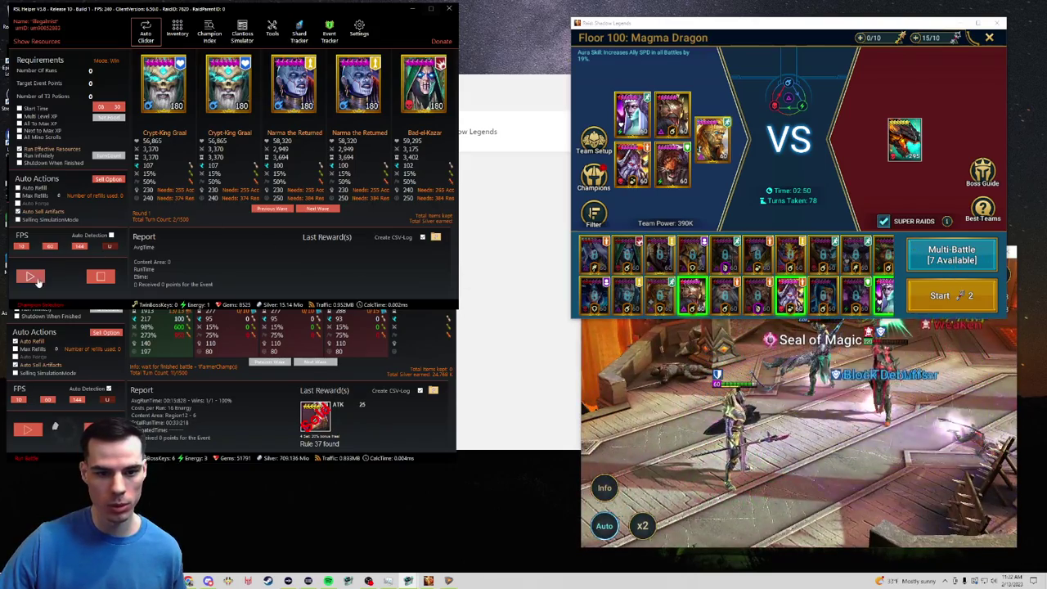
pyautogui.click(36, 281)
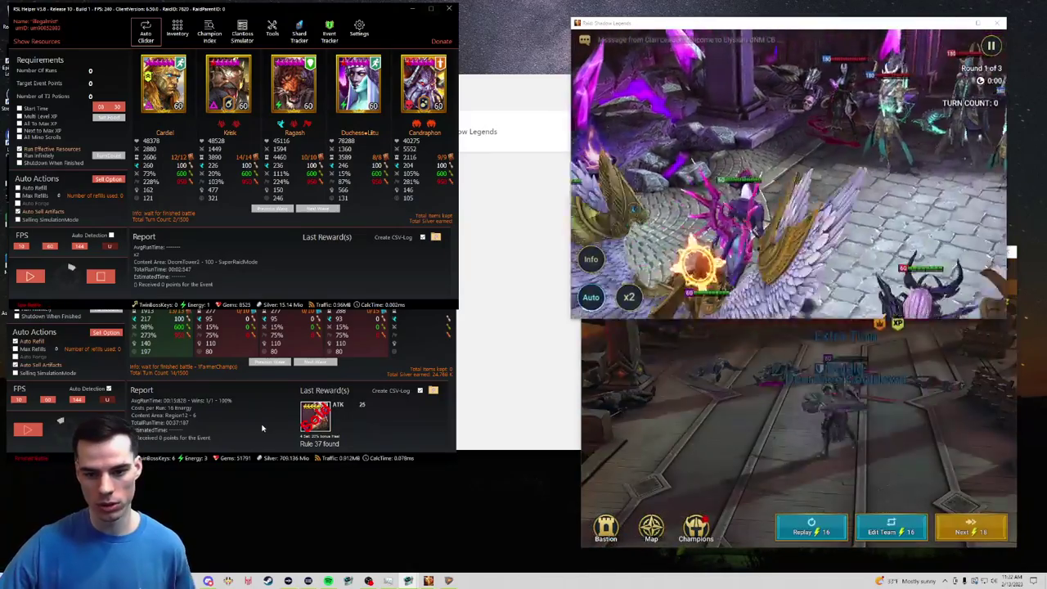
pyautogui.click(262, 428)
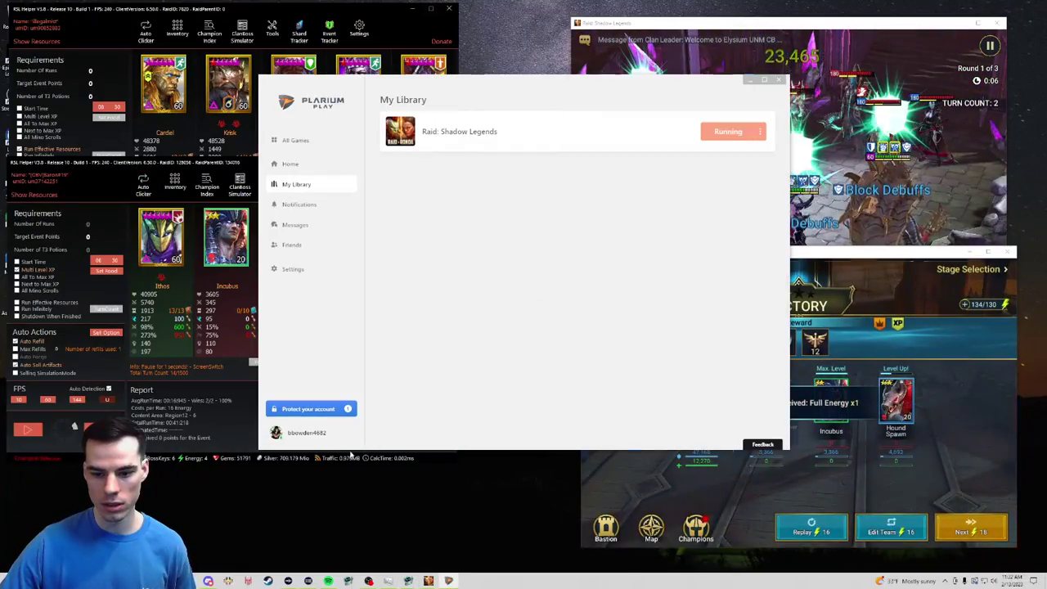
# Attempt logging out of the launcher account, then close the PlariumPlay parent process instead.
pyautogui.click(349, 434)
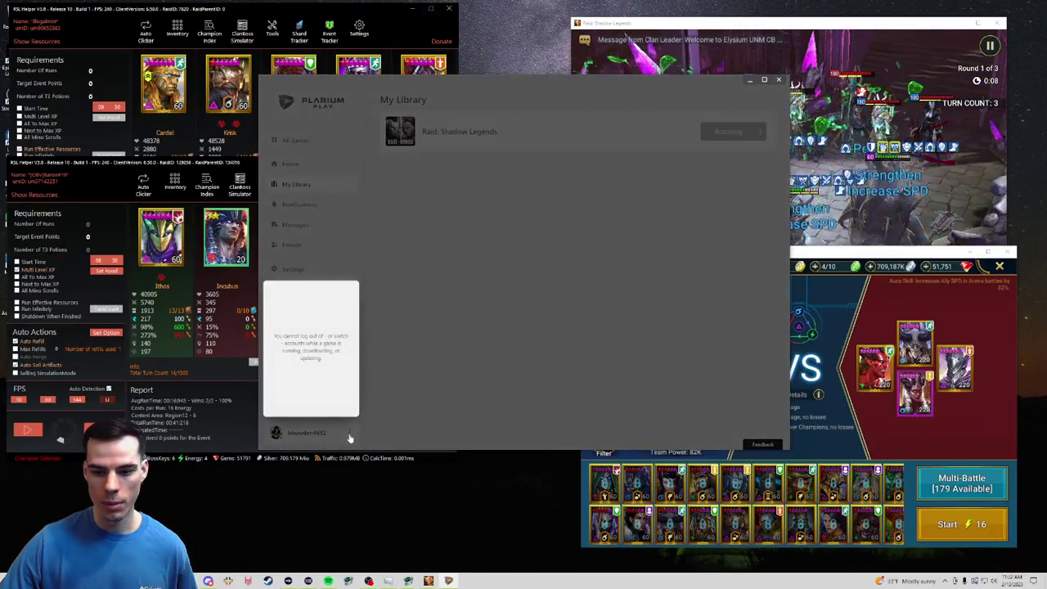
pyautogui.click(446, 376)
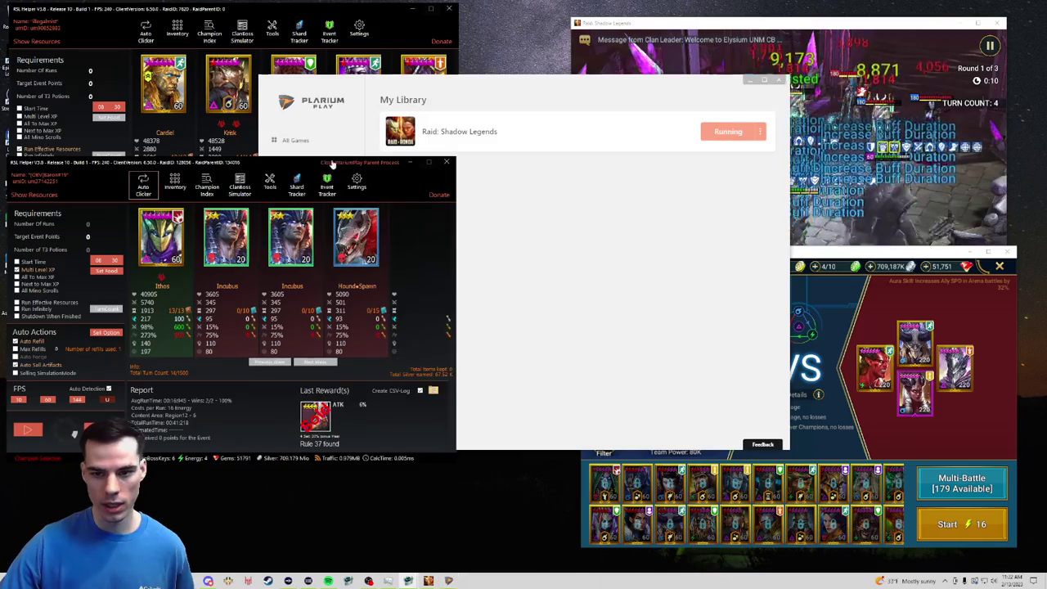
pyautogui.click(366, 164)
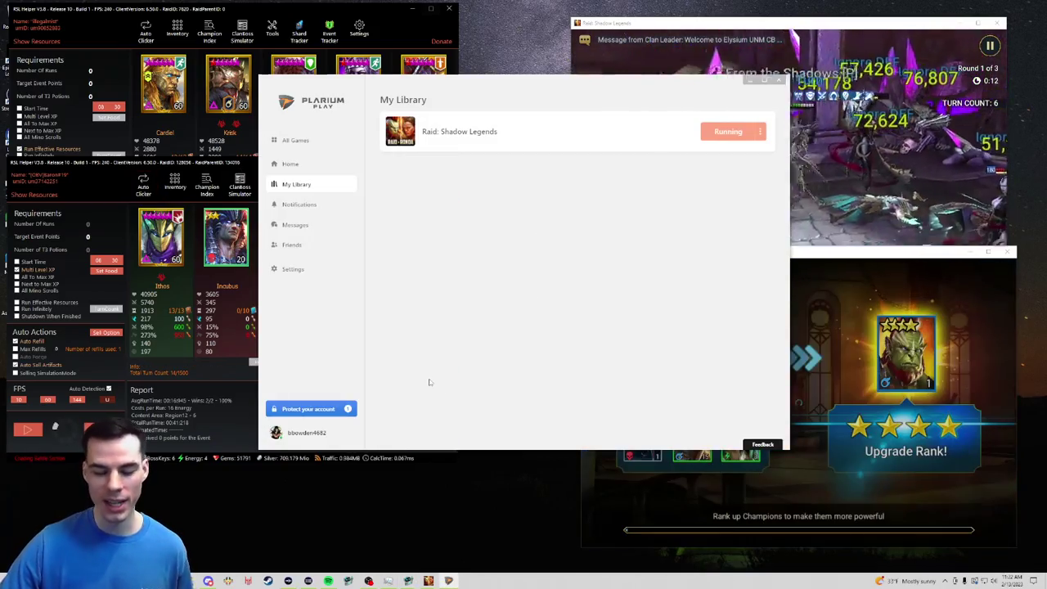
pyautogui.click(349, 434)
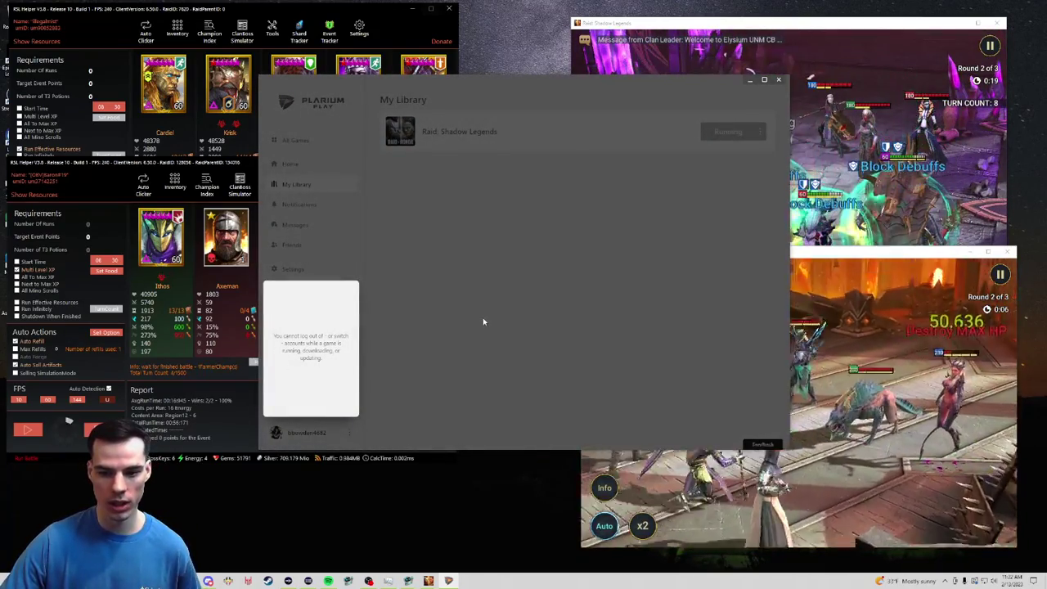
pyautogui.click(482, 322)
pyautogui.click(245, 176)
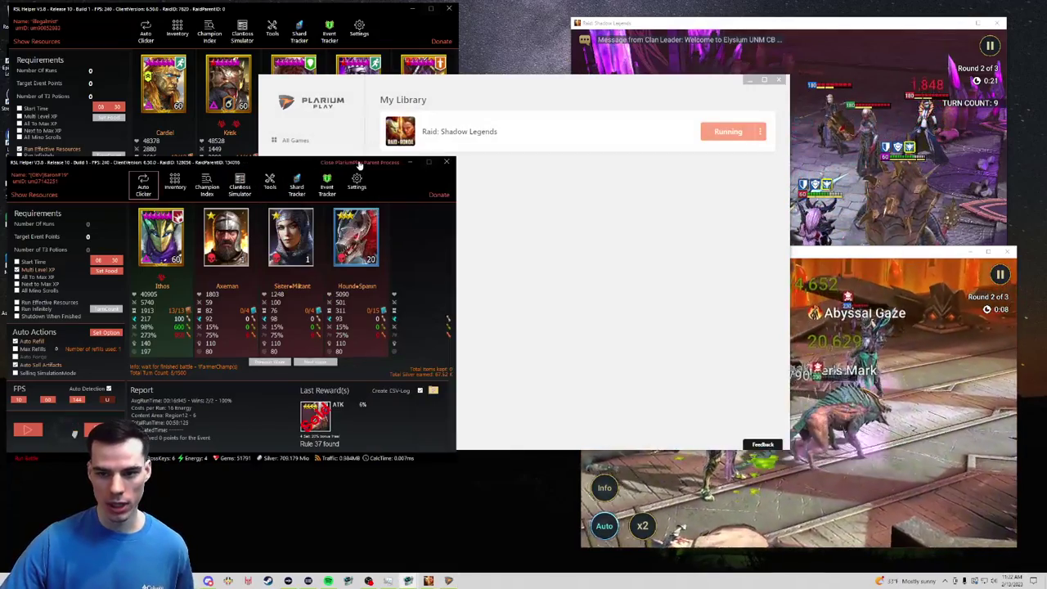
pyautogui.click(359, 164)
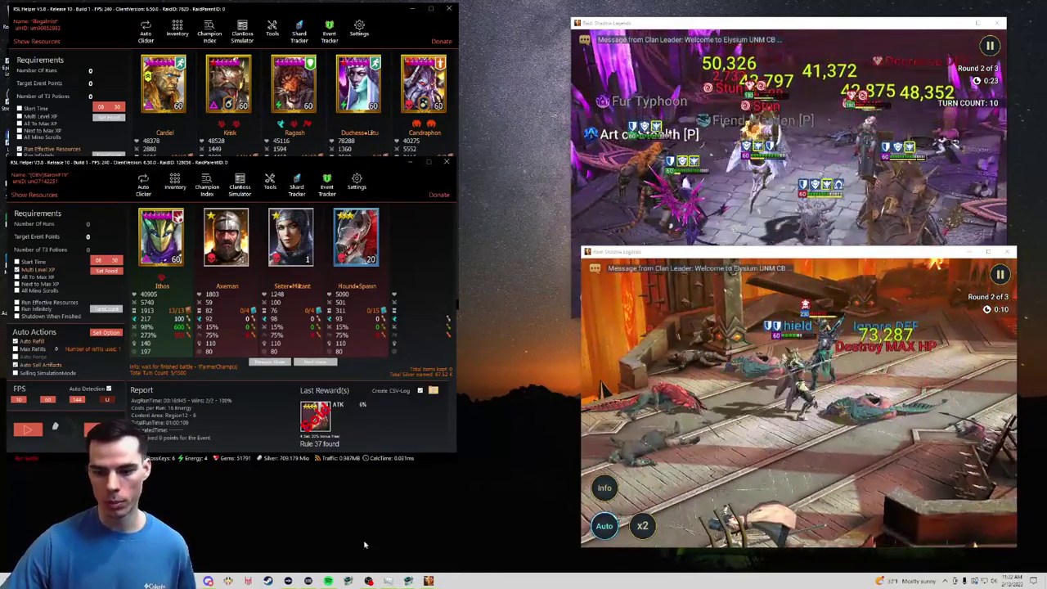
# Relaunch Plarium Play from Windows search.
pyautogui.press('super')
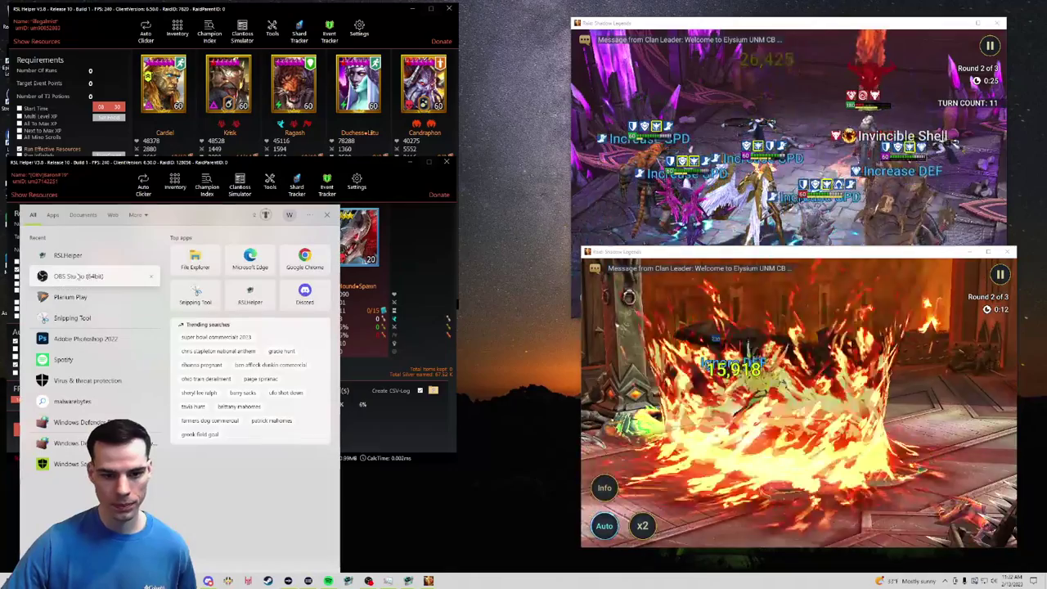
pyautogui.click(70, 297)
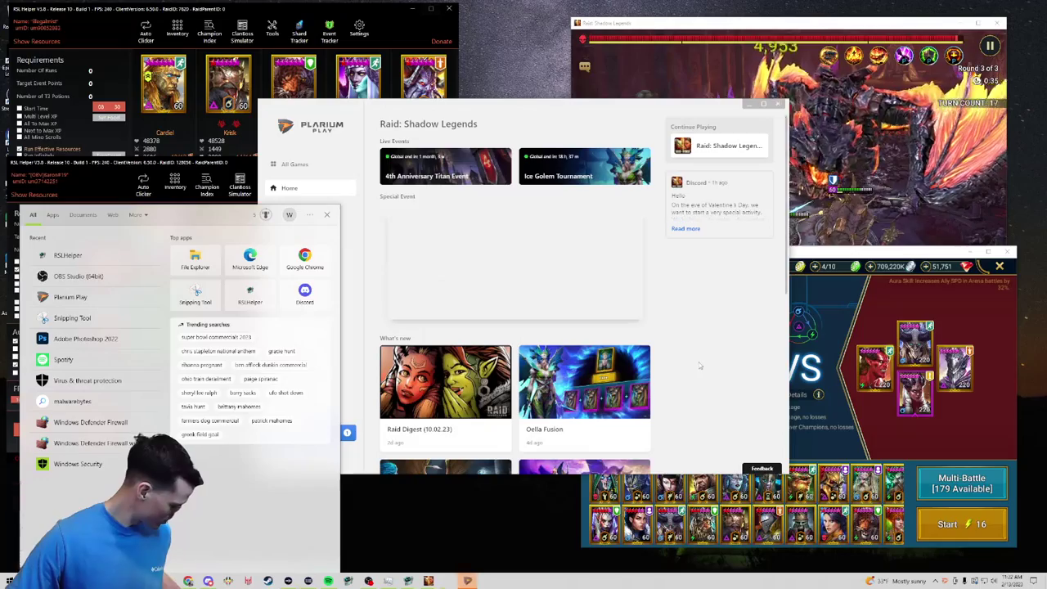
pyautogui.click(447, 334)
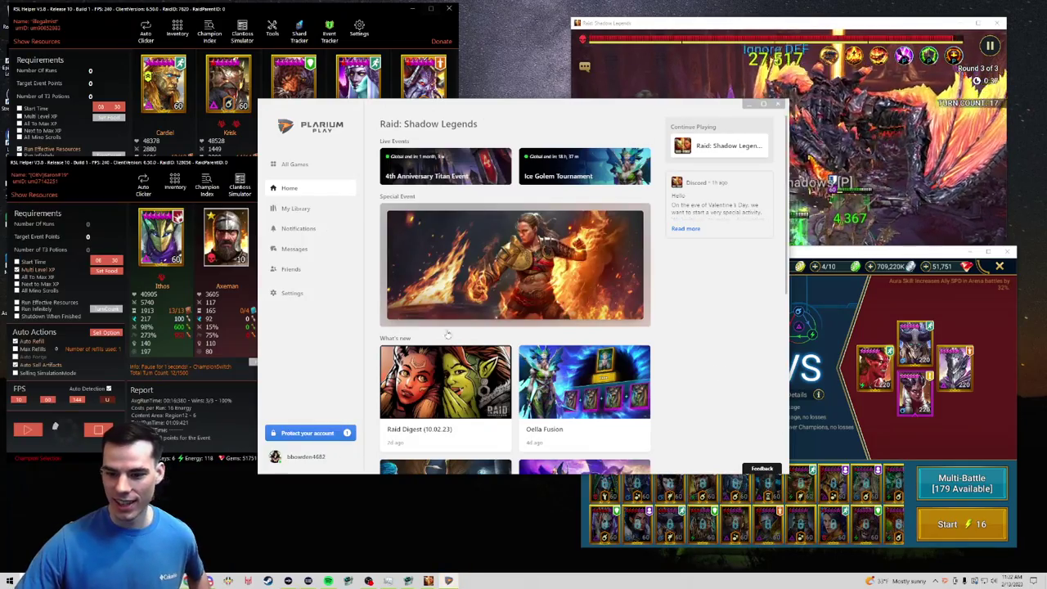
# Switch the launcher to the third account and close the launcher window.
pyautogui.click(350, 458)
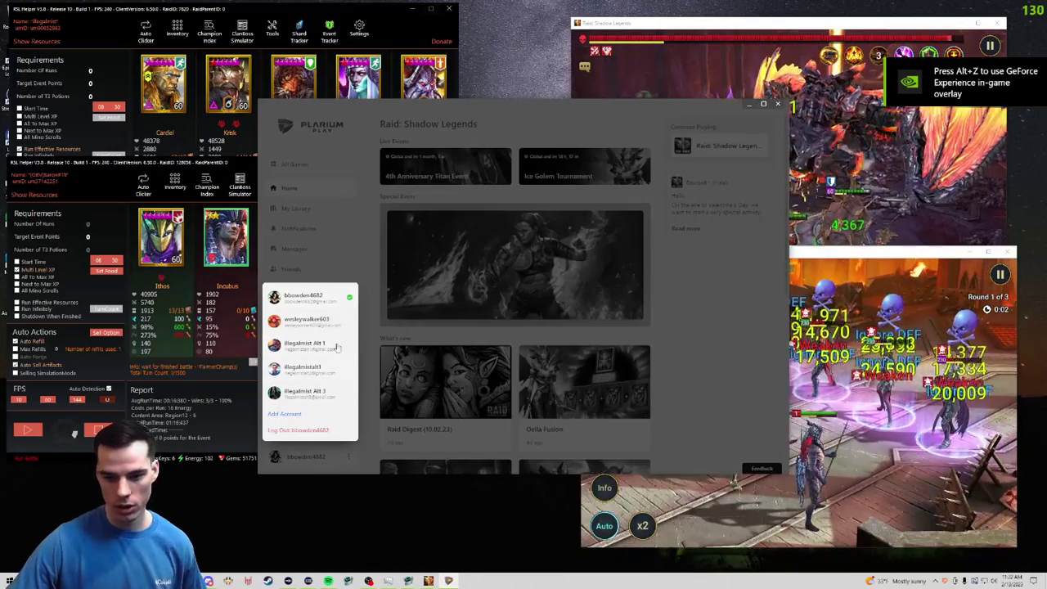
pyautogui.click(333, 376)
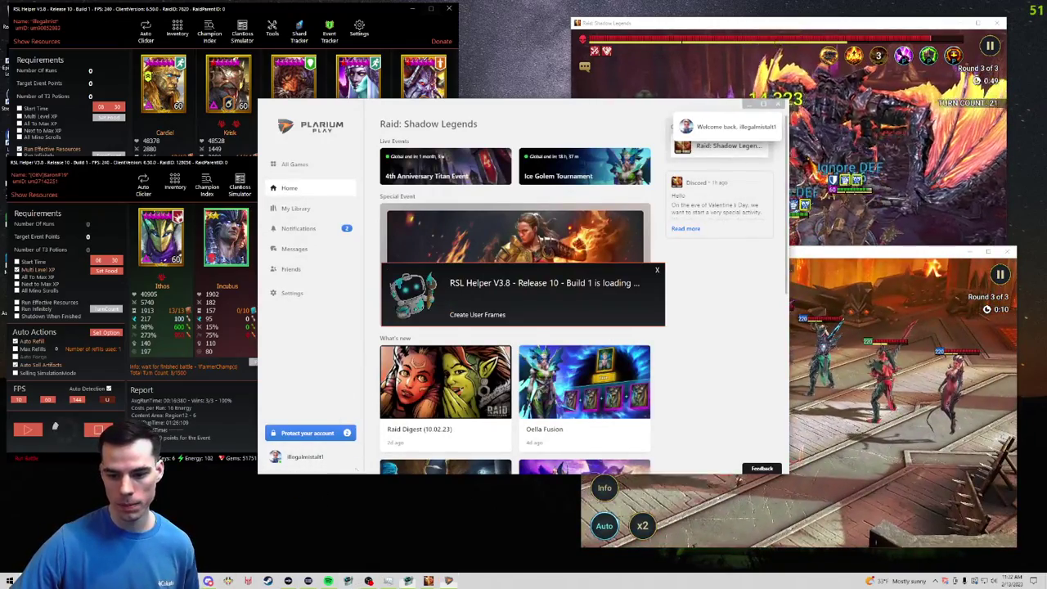
pyautogui.click(747, 104)
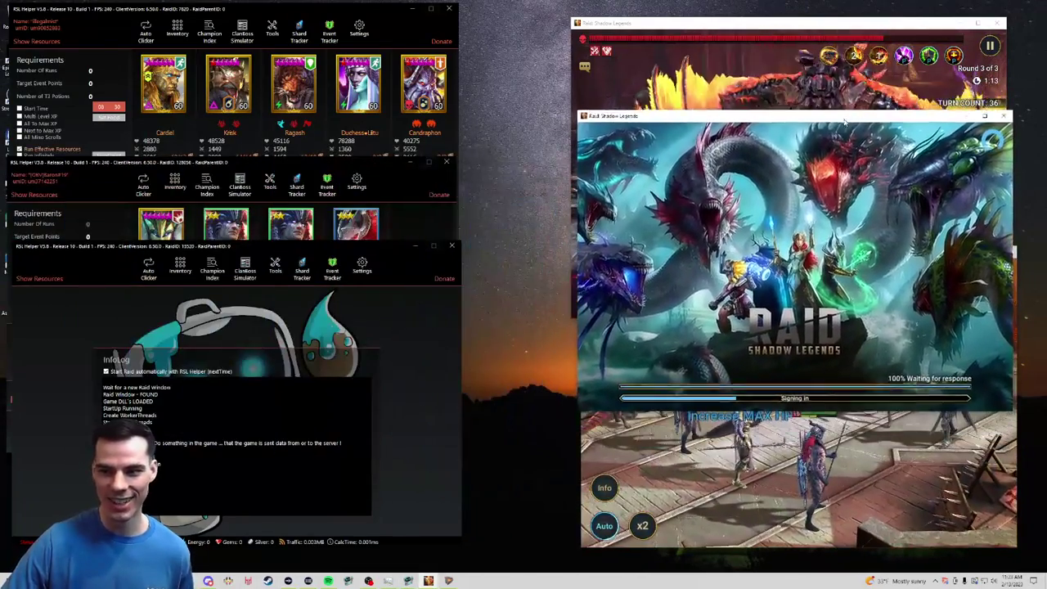
# Stack the three Raid windows down the right: new client lower, battle upper, signing-in above.
pyautogui.moveTo(840, 108); pyautogui.dragTo(864, 299)
pyautogui.moveTo(818, 255); pyautogui.dragTo(819, 82)
pyautogui.moveTo(796, 378)
pyautogui.mouseDown()
pyautogui.moveTo(791, 269)
pyautogui.moveTo(772, 237)
pyautogui.moveTo(780, 228)
pyautogui.mouseUp()
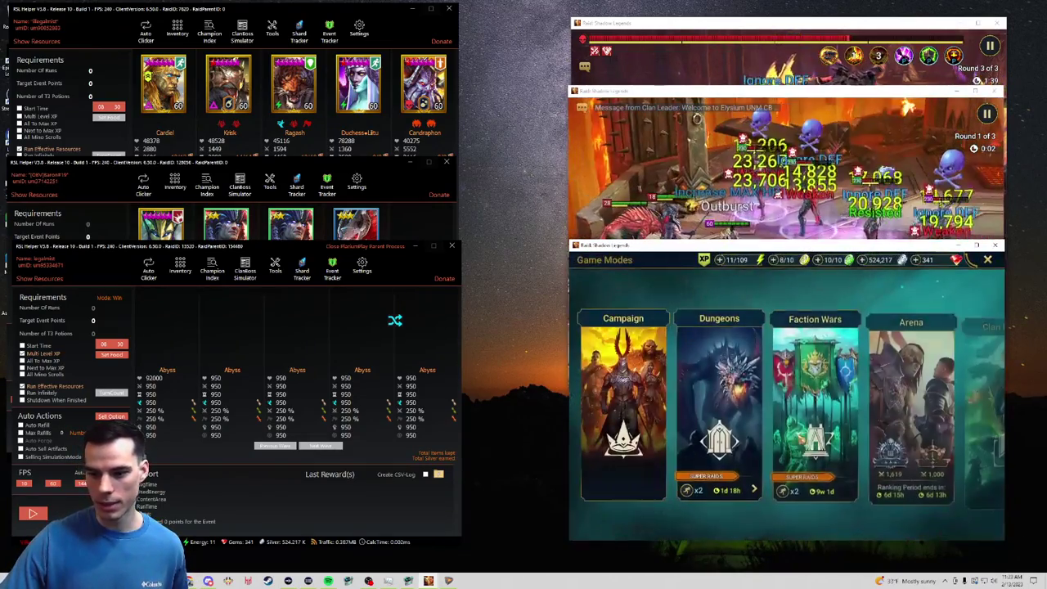
# Claim the Demon Lord Hard Warrior Chest and keep its artifact.
pyautogui.moveTo(673, 413); pyautogui.dragTo(588, 409)
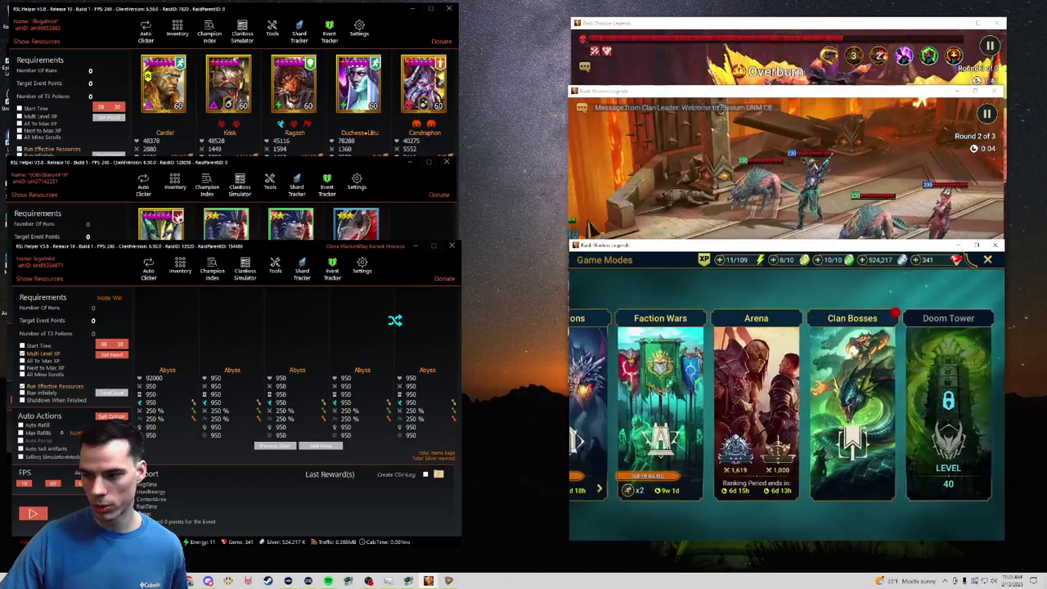
pyautogui.click(854, 409)
pyautogui.click(663, 409)
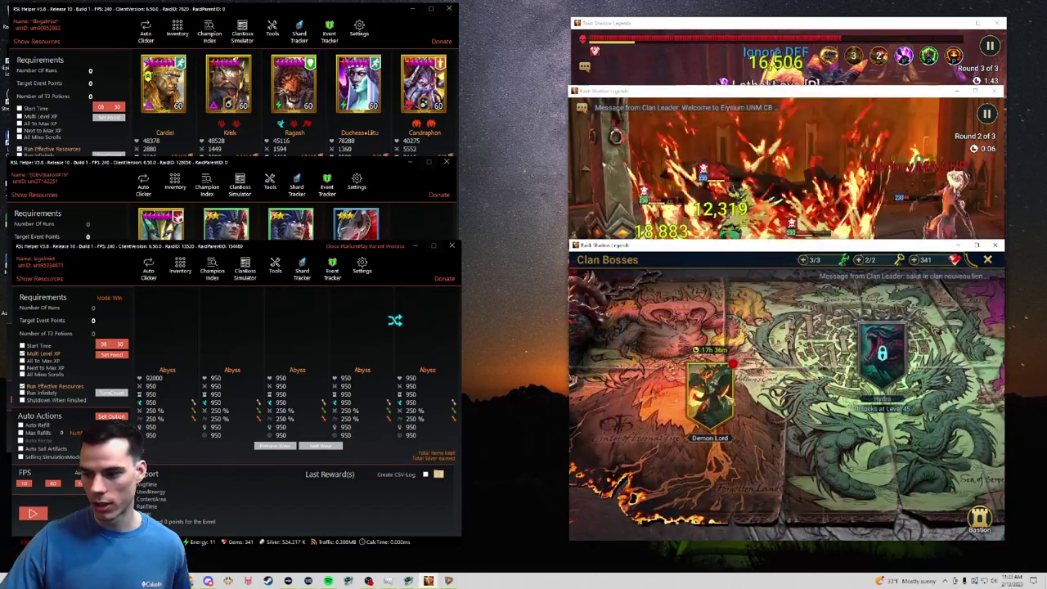
pyautogui.click(986, 398)
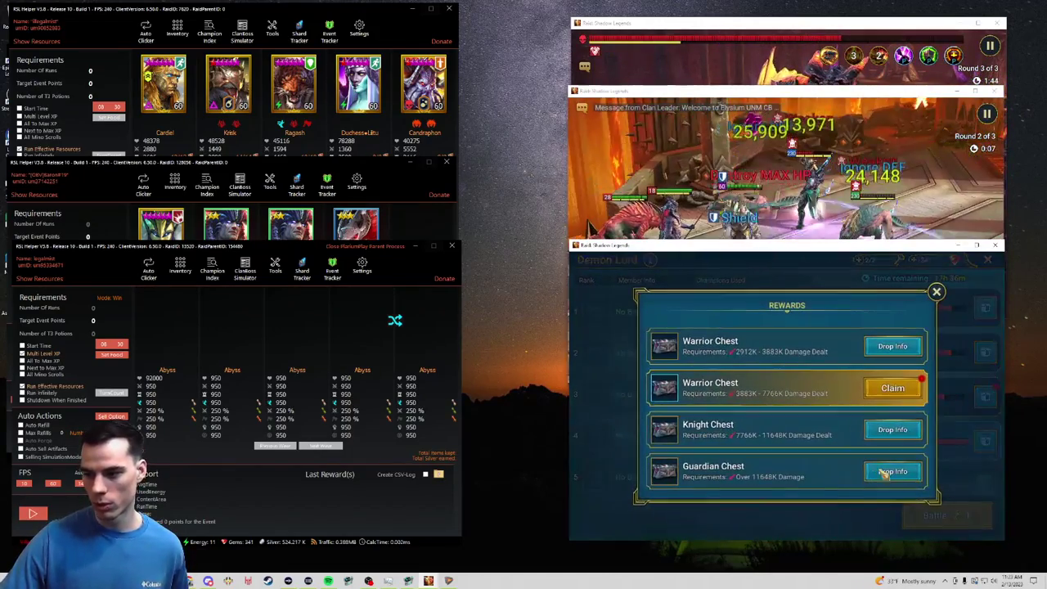
pyautogui.click(898, 390)
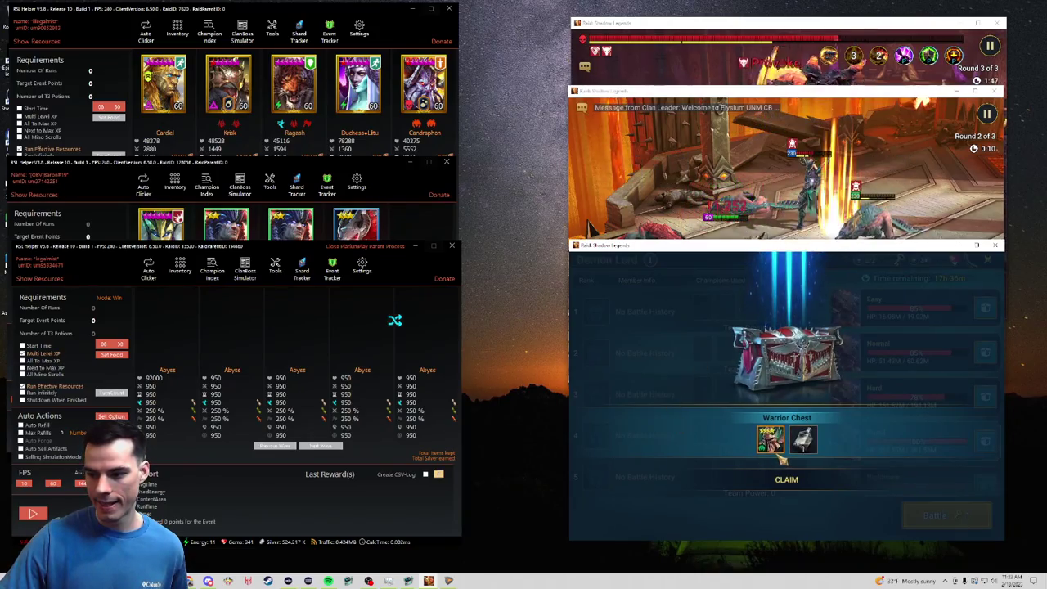
pyautogui.click(805, 435)
pyautogui.click(949, 419)
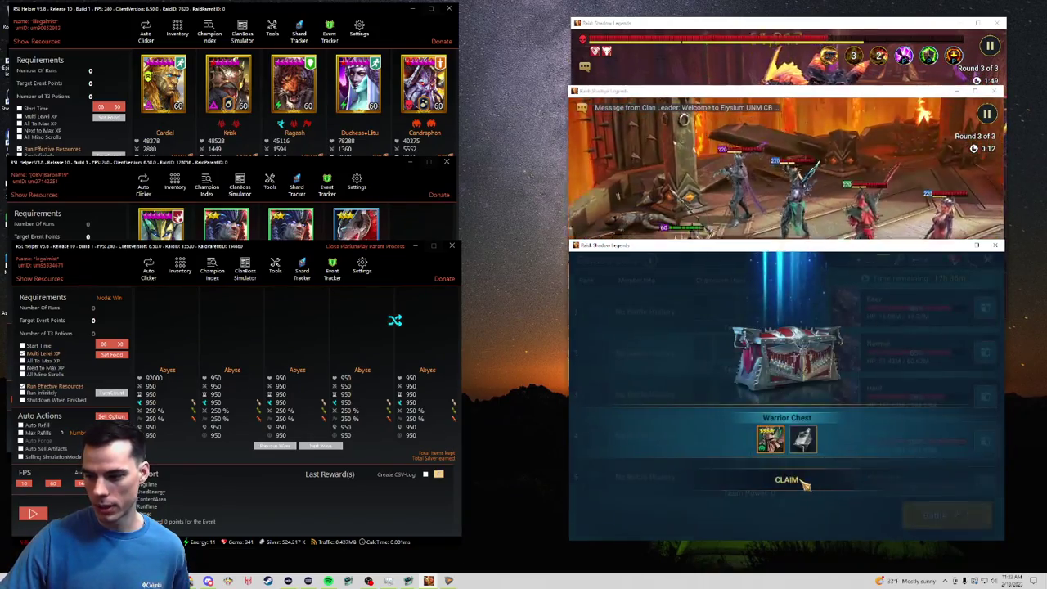
# Leave Demon Lord and Clan Bosses to return to the game modes list.
pyautogui.click(810, 487)
pyautogui.press('Escape')
pyautogui.click(987, 260)
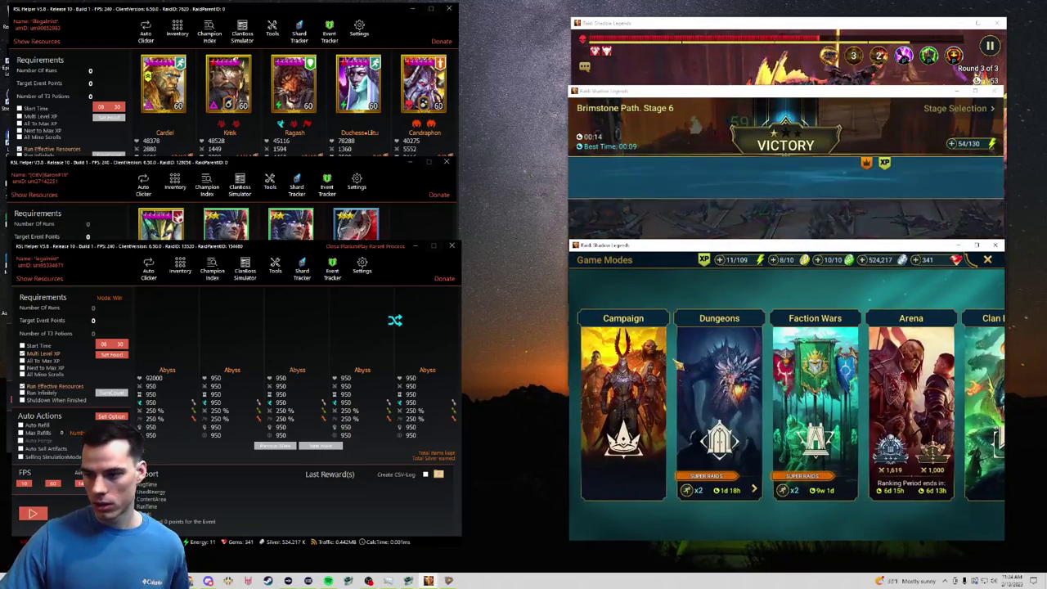
# Open the Campaign and AutoSelect a leveling team for Stage 6-3 in the third RSL Helper.
pyautogui.click(666, 413)
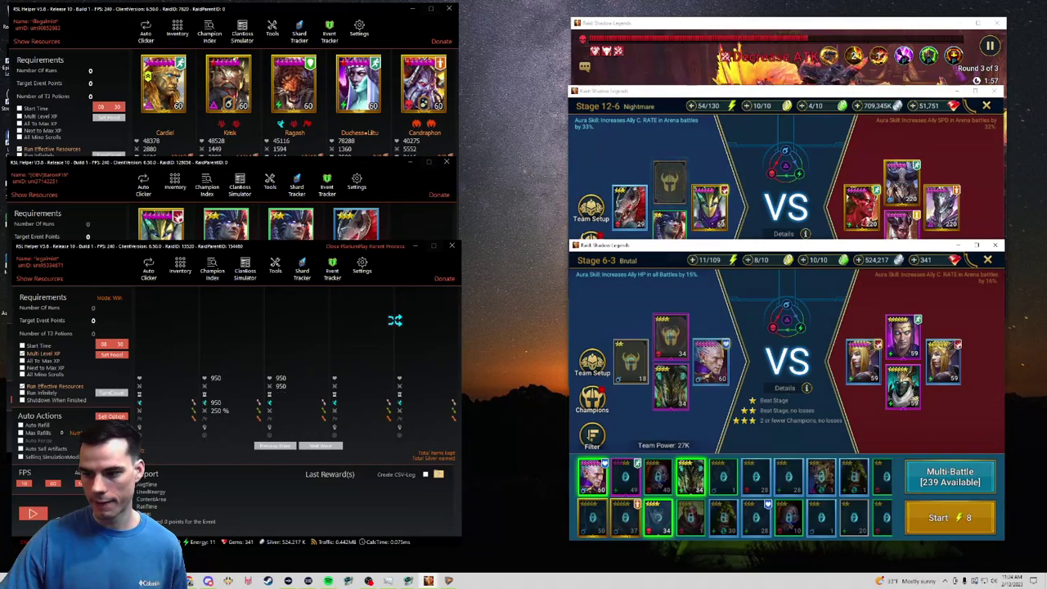
pyautogui.click(107, 356)
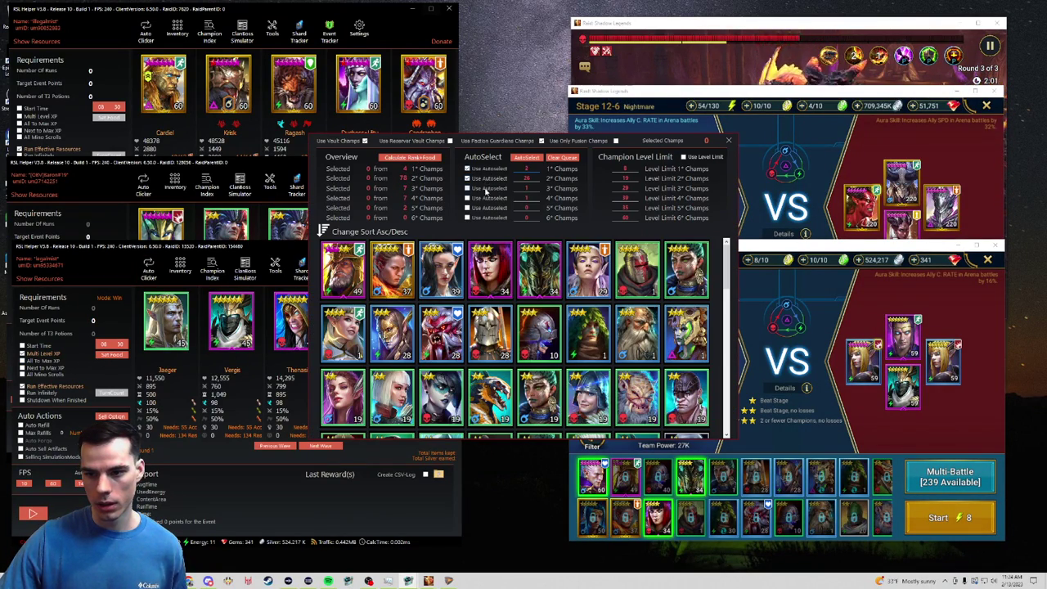
pyautogui.click(729, 140)
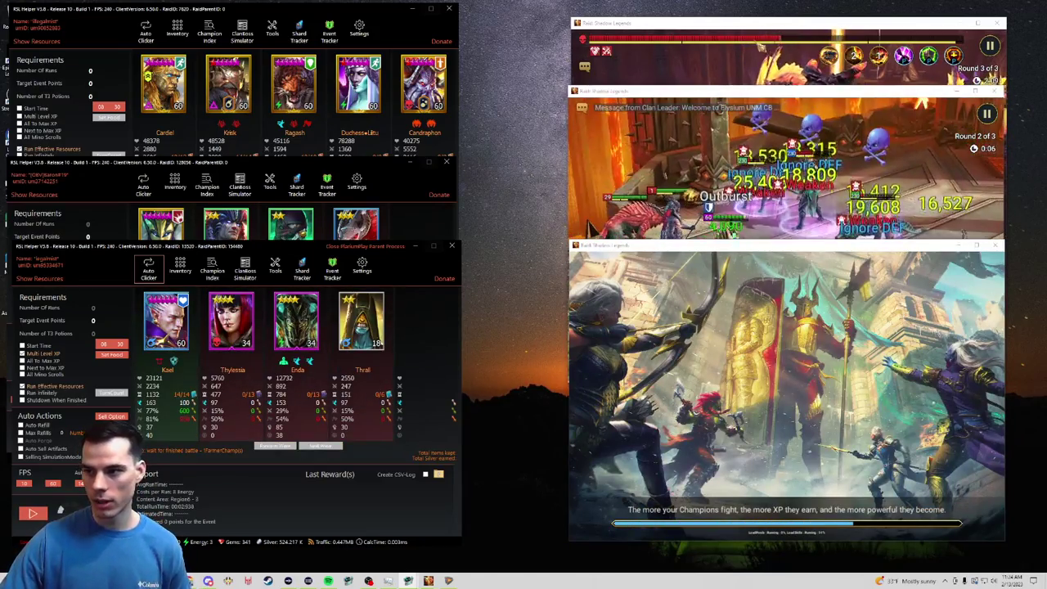
# Drag the three Raid windows left and up into an overlapping stack beside the helper panels.
pyautogui.moveTo(747, 26); pyautogui.dragTo(649, 16)
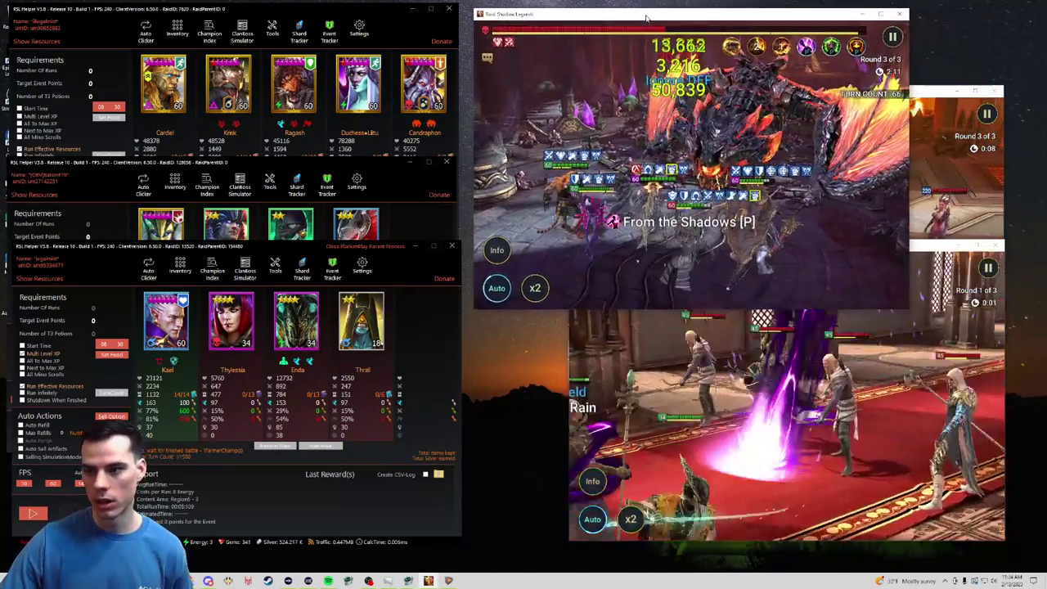
pyautogui.moveTo(941, 90); pyautogui.dragTo(833, 74)
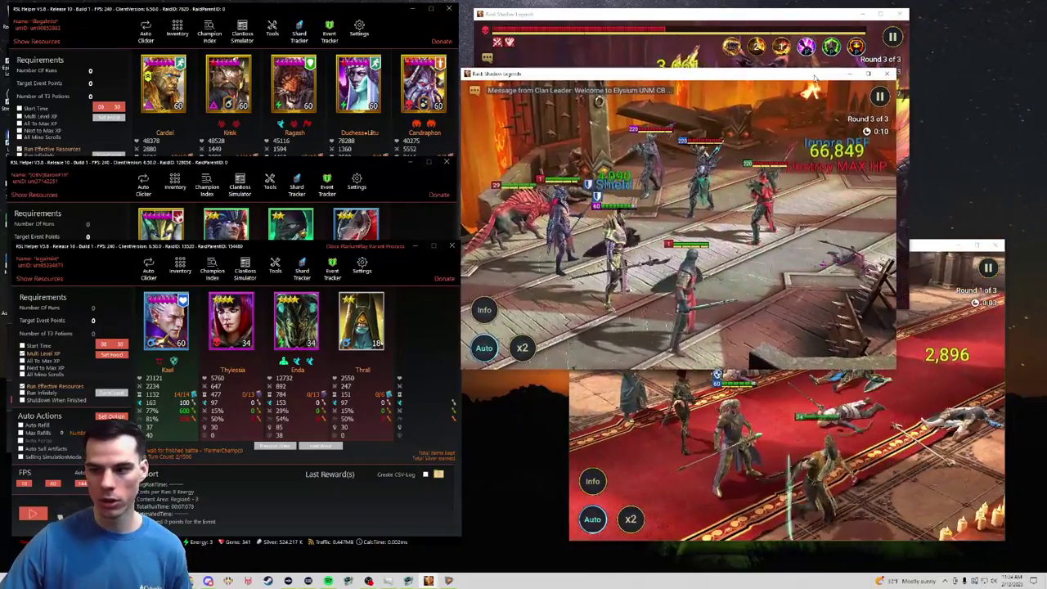
pyautogui.moveTo(930, 250); pyautogui.dragTo(827, 251)
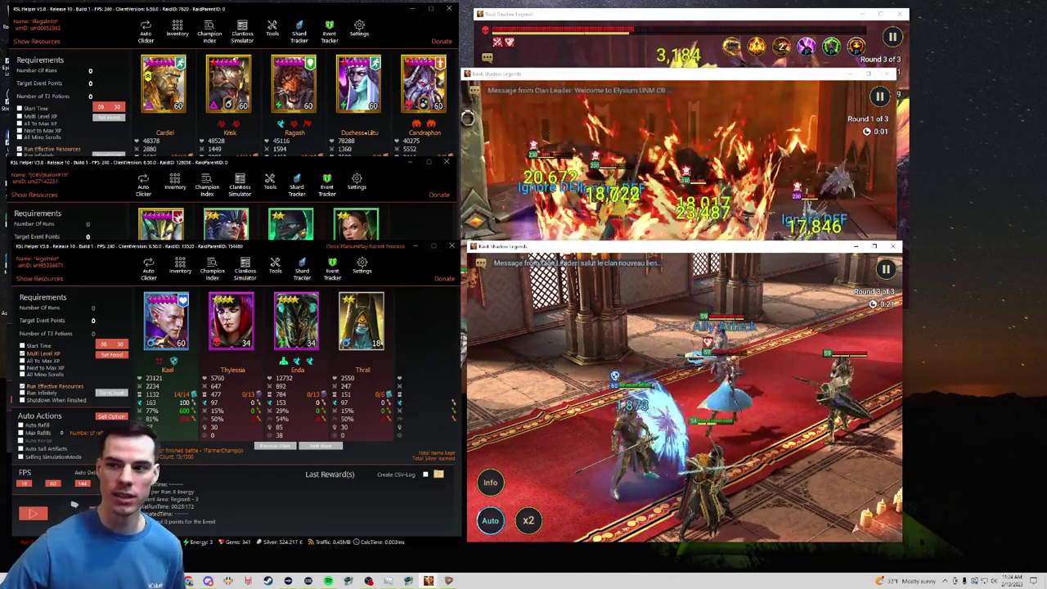
pyautogui.moveTo(585, 16); pyautogui.dragTo(567, 16)
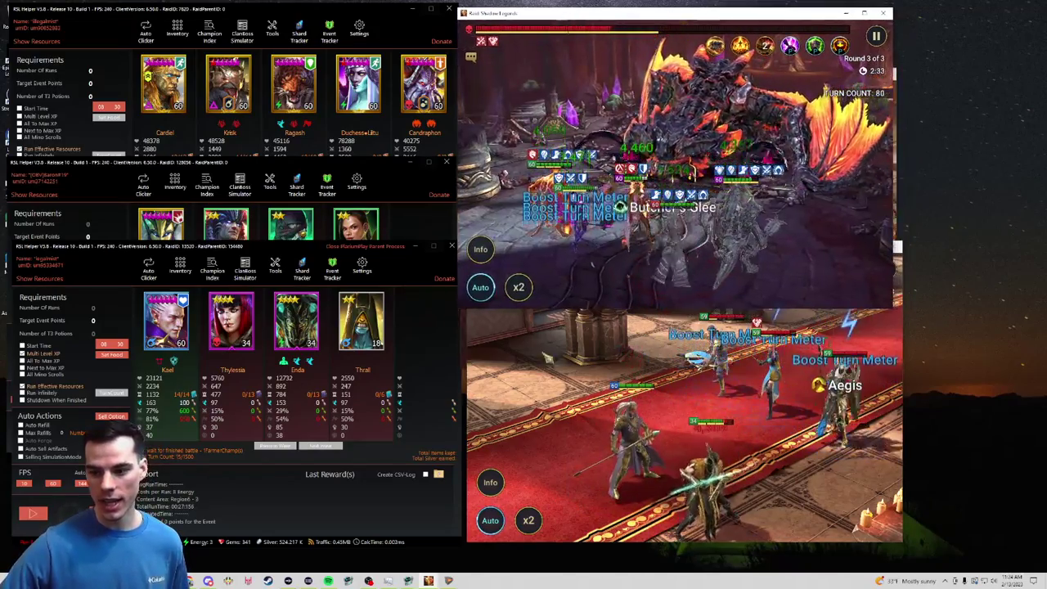
pyautogui.moveTo(628, 249); pyautogui.dragTo(608, 250)
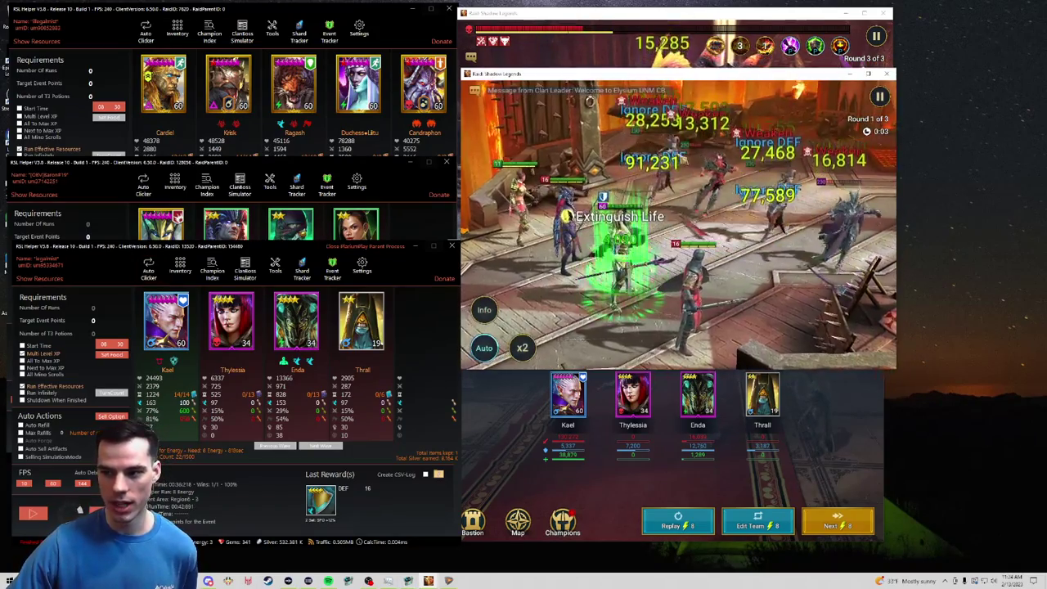
# Raise the third account's Palace of Aravia Stage 3 victory window above the middle battle window.
pyautogui.click(507, 452)
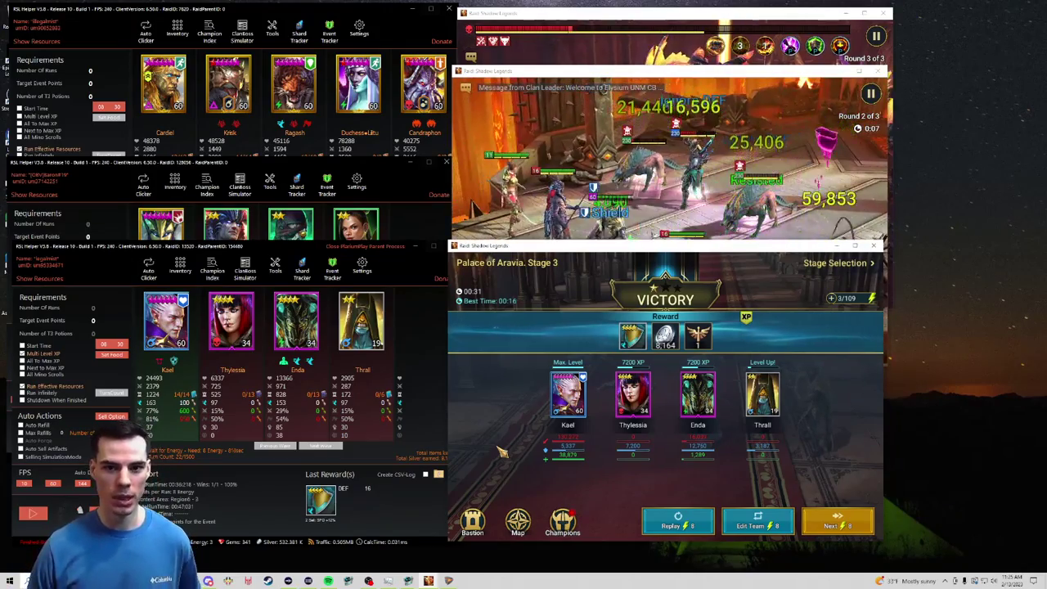